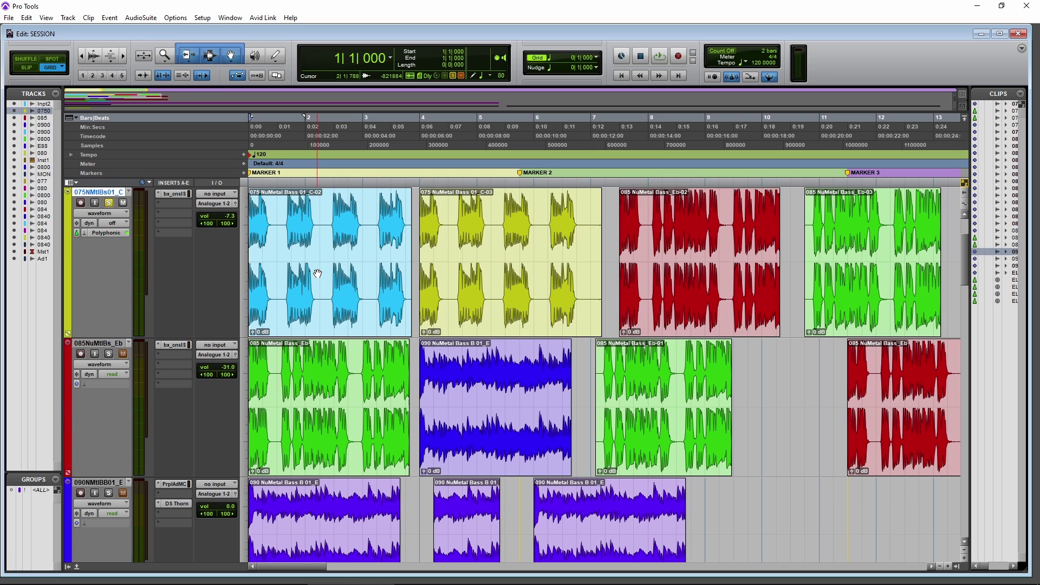
Open Preferences and preview the Dark UI Theme before switching back to Classic.
click(204, 21)
click(229, 179)
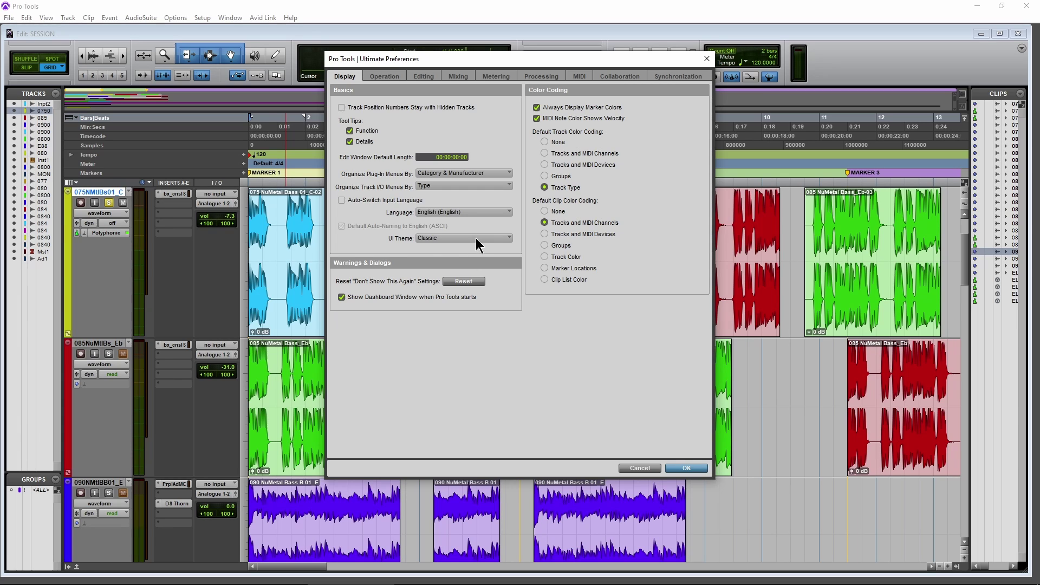
click(475, 239)
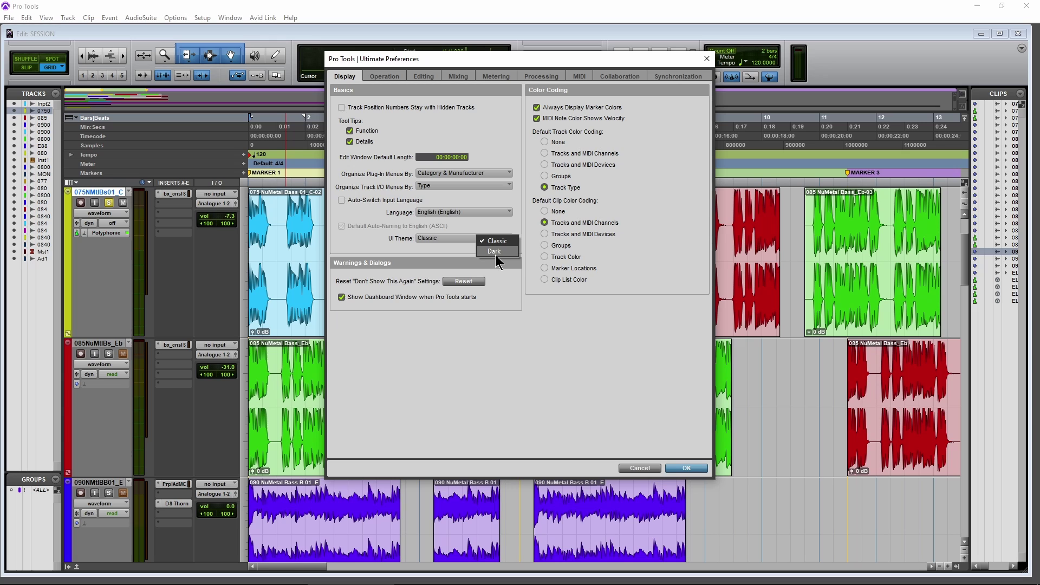
click(495, 253)
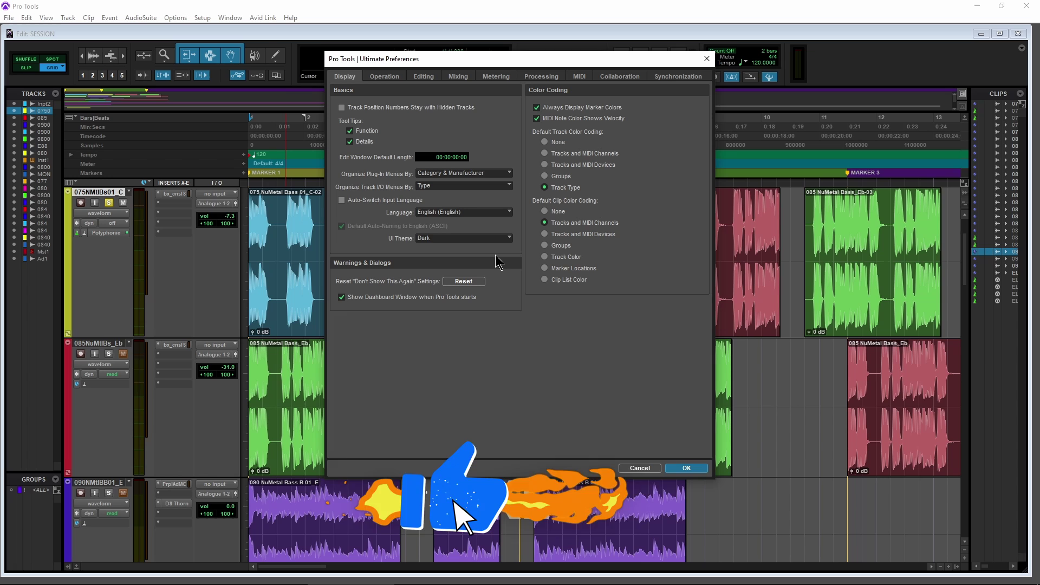
click(499, 239)
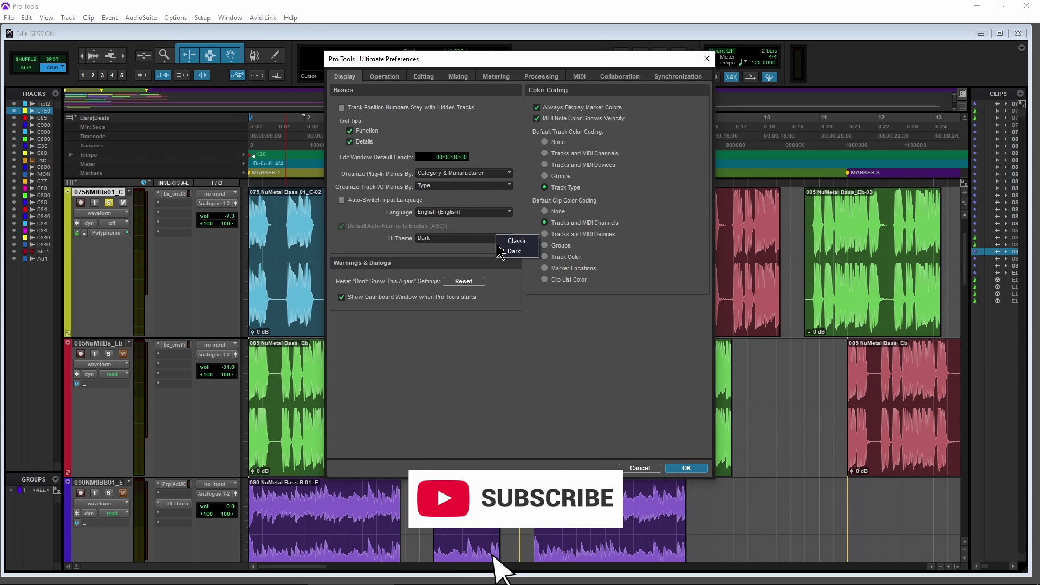
click(516, 240)
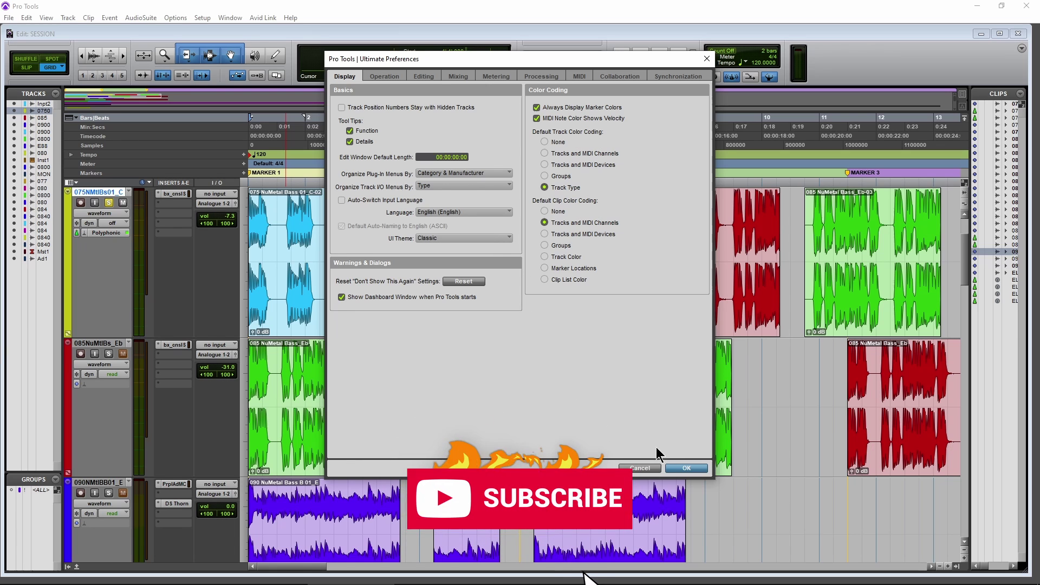
Close Preferences and open the Color Palette from track 080RckDCH in the Mix window.
click(686, 469)
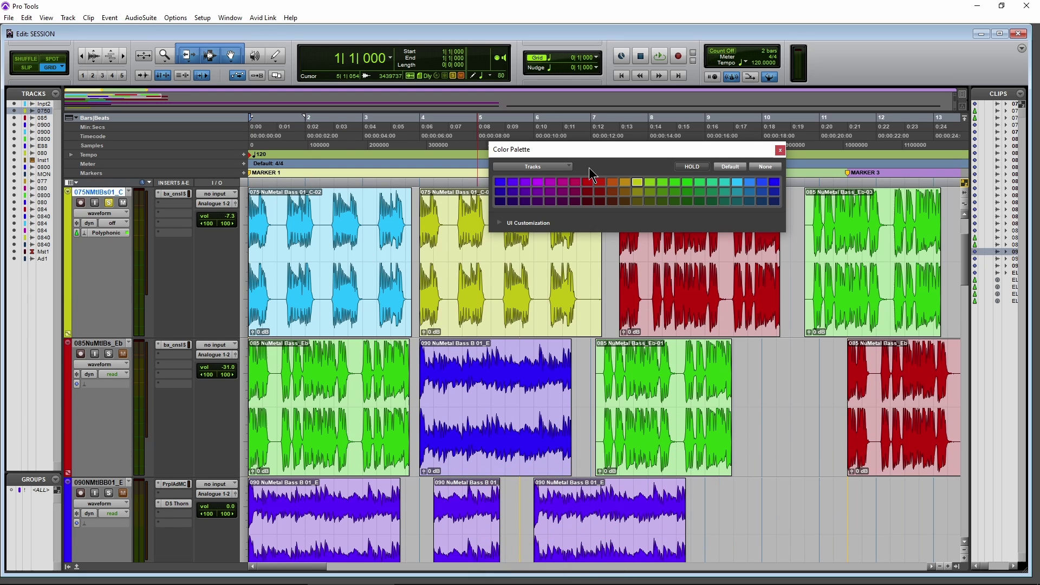
click(781, 150)
key(ctrl+equal)
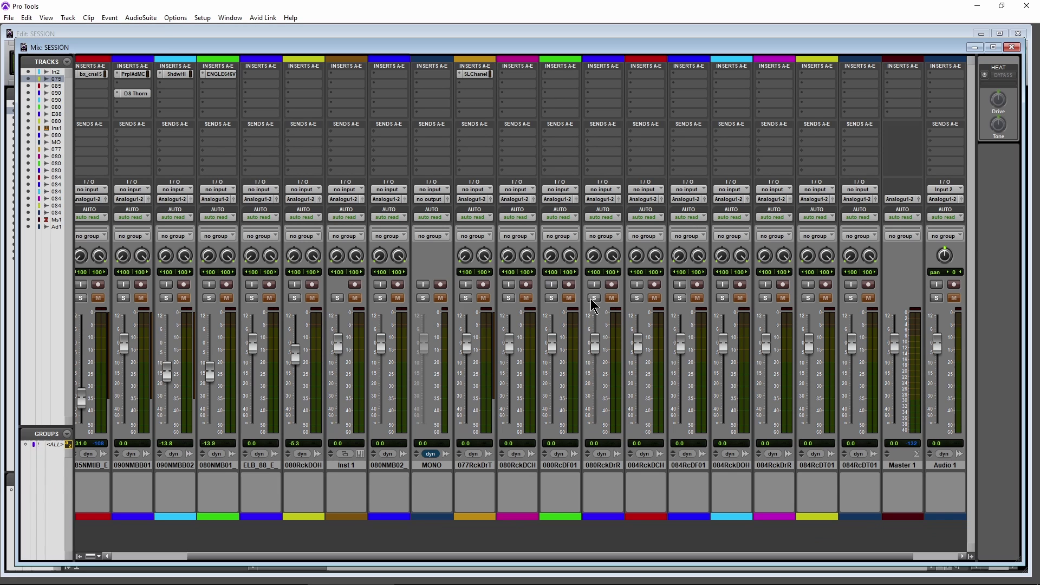
double_click(515, 517)
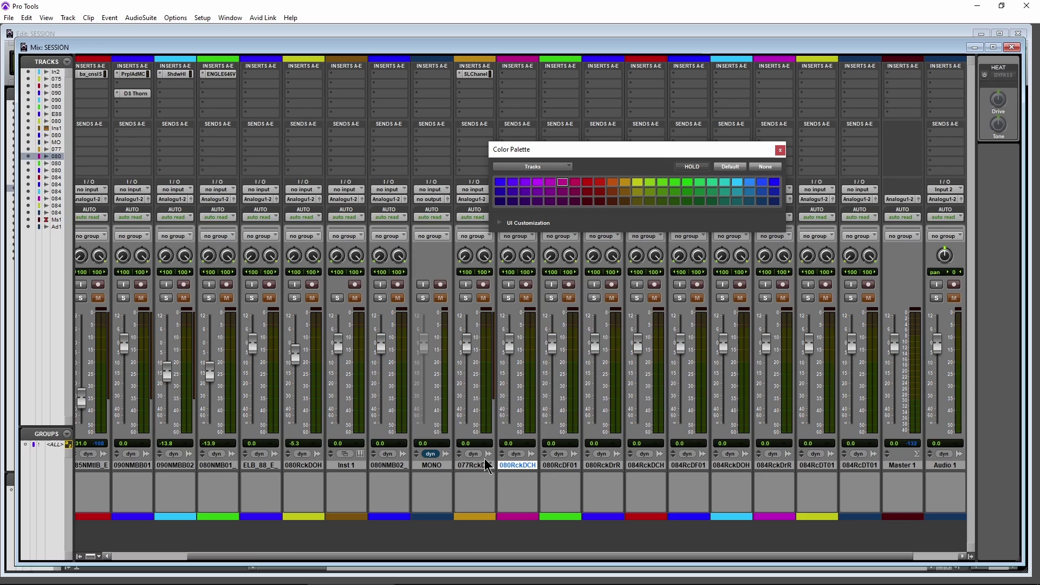
key(ctrl+equal)
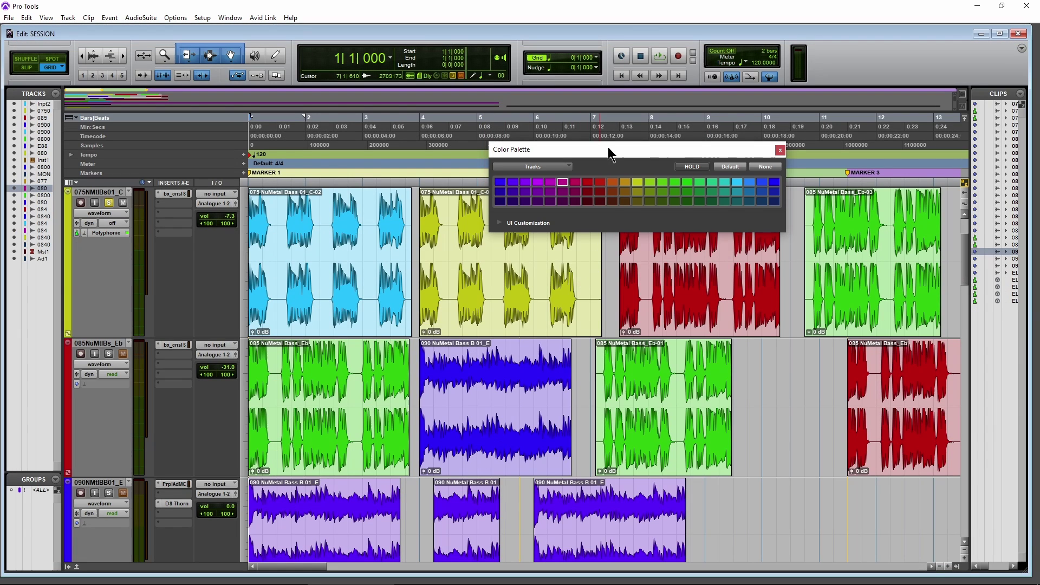
Move the Color Palette lower over the Edit window and dismiss the Window menu.
drag(607, 149, 610, 199)
click(202, 18)
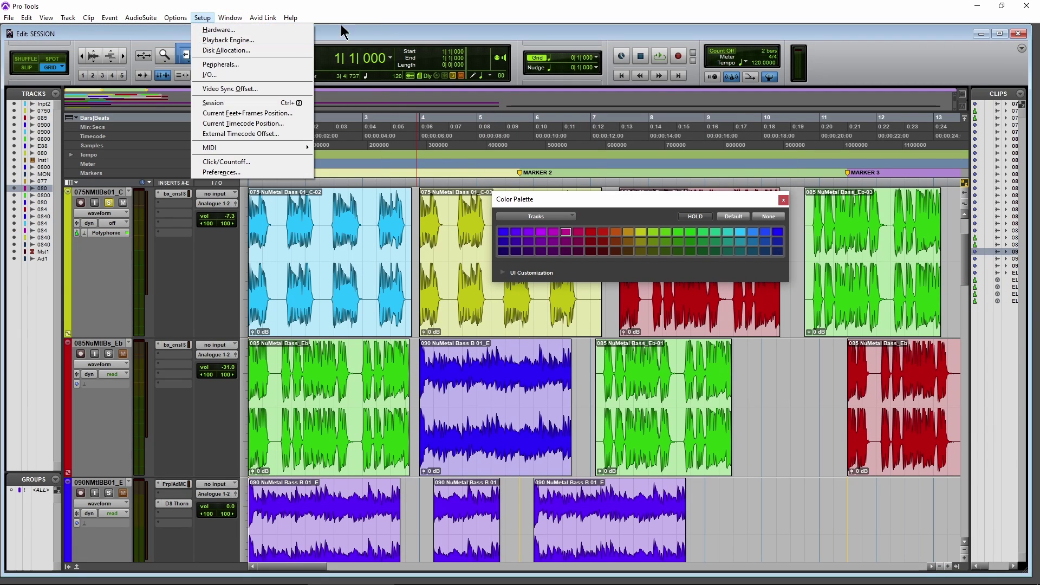
click(231, 18)
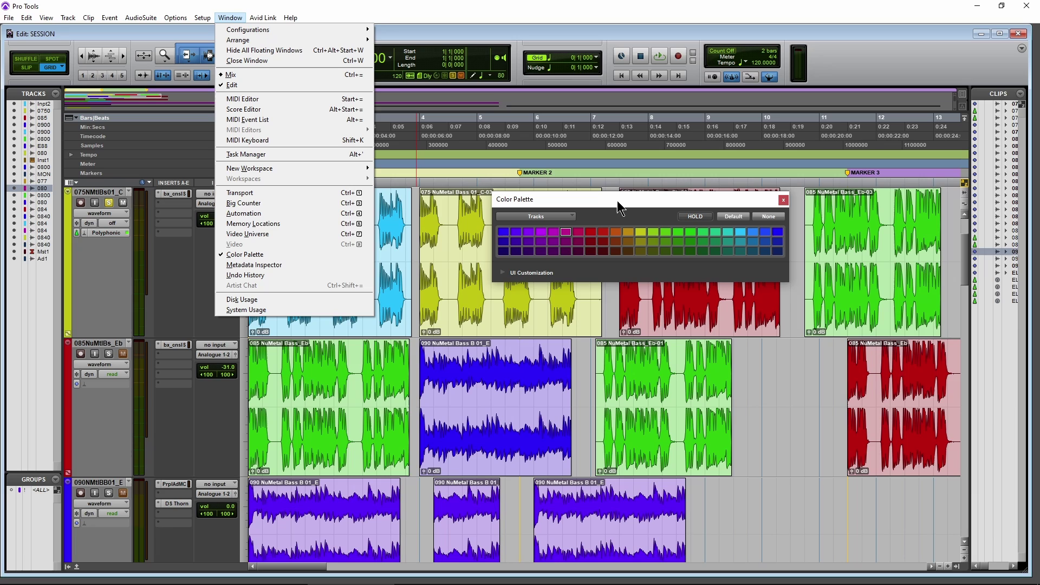
click(608, 202)
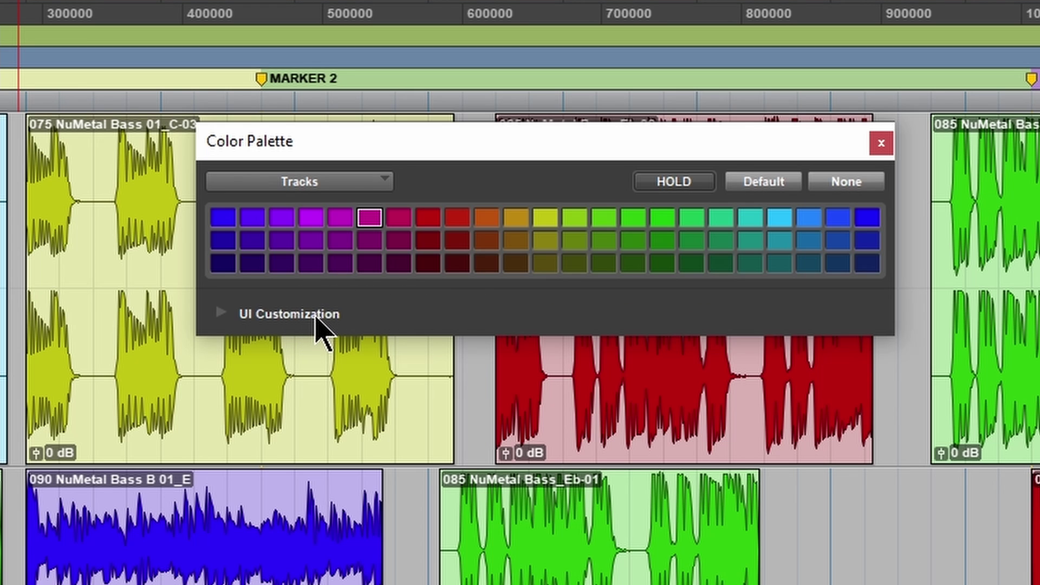
Expand UI Customization, toggle UI Theme Dark then Classic, and check the Presets menu.
click(219, 313)
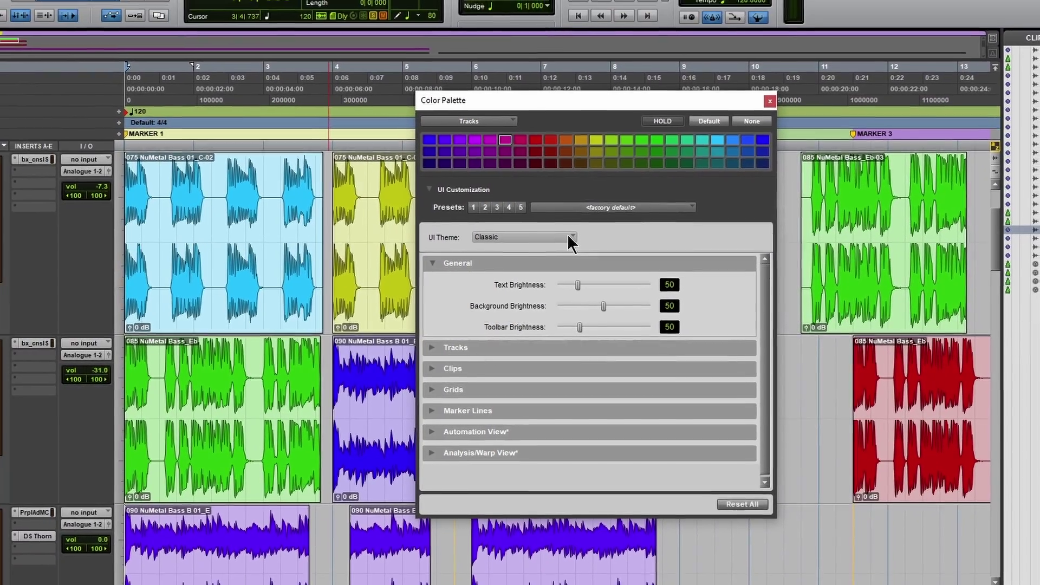
click(522, 216)
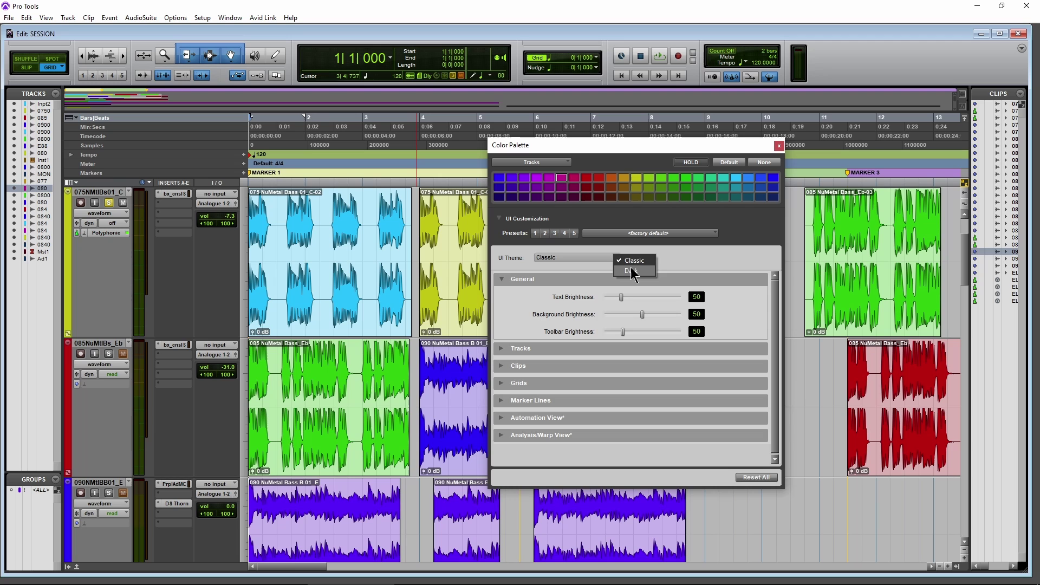
click(613, 262)
click(616, 259)
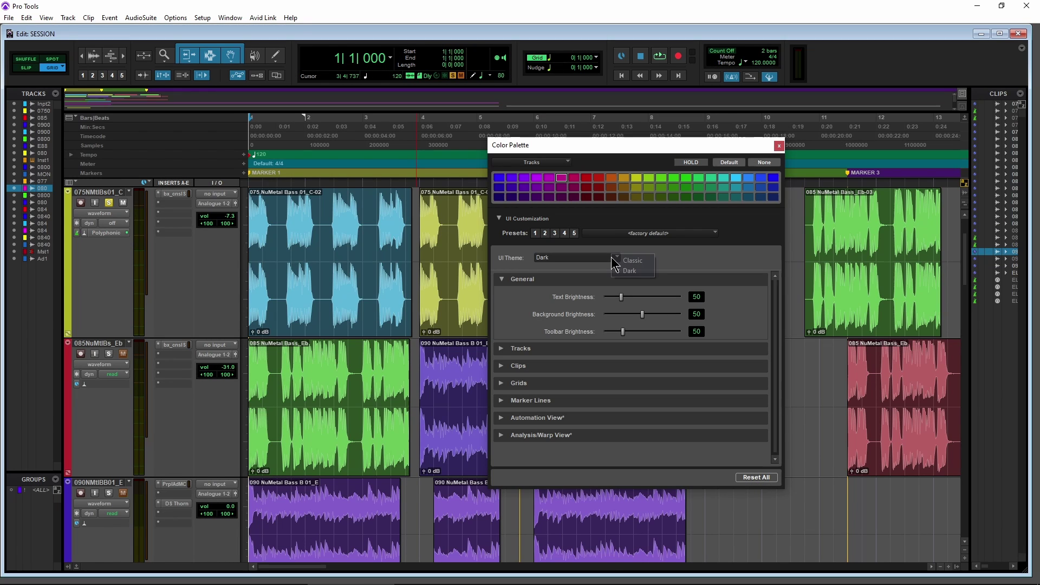
click(623, 260)
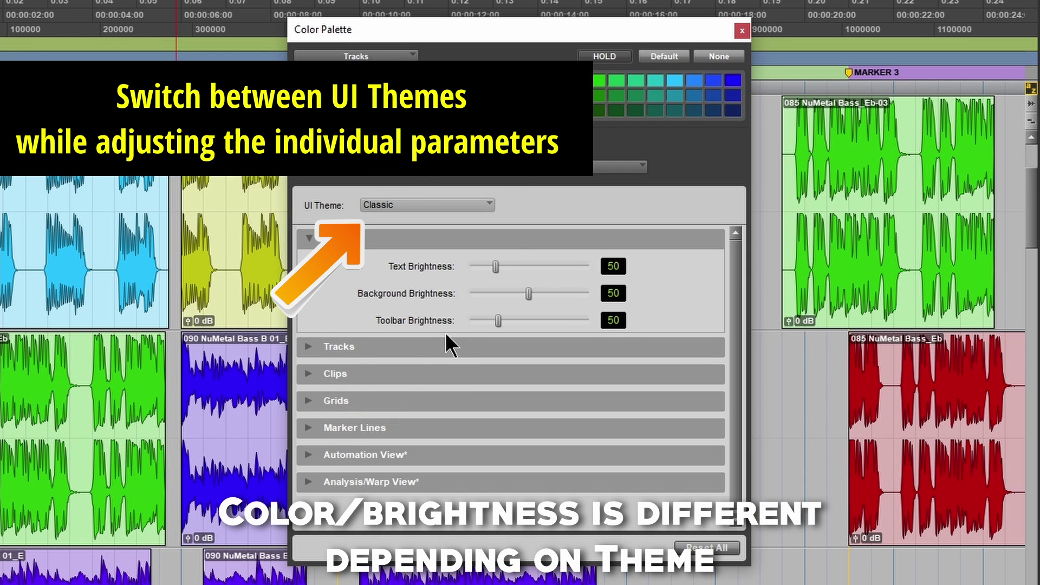
click(582, 165)
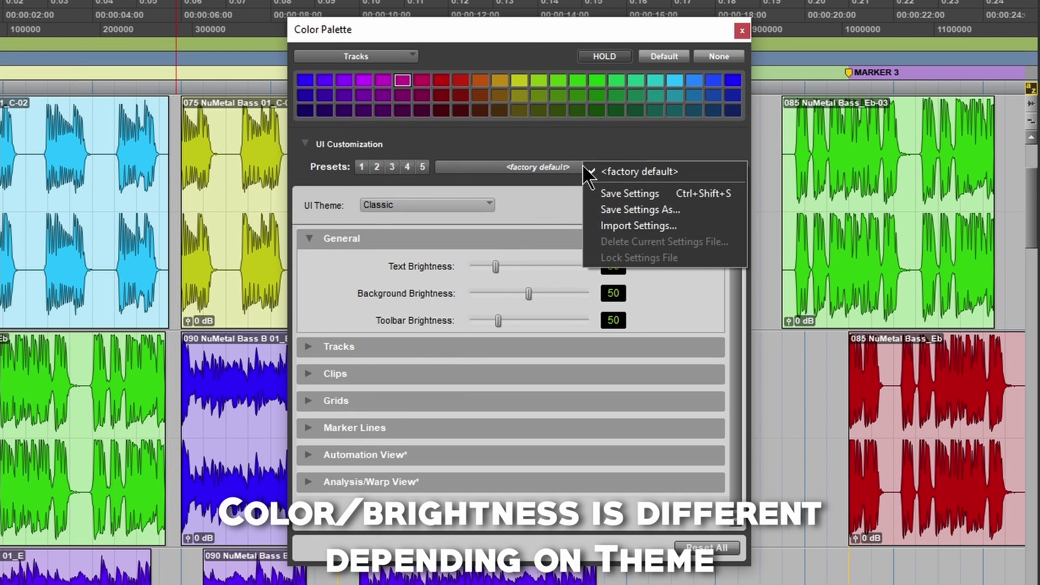
click(539, 201)
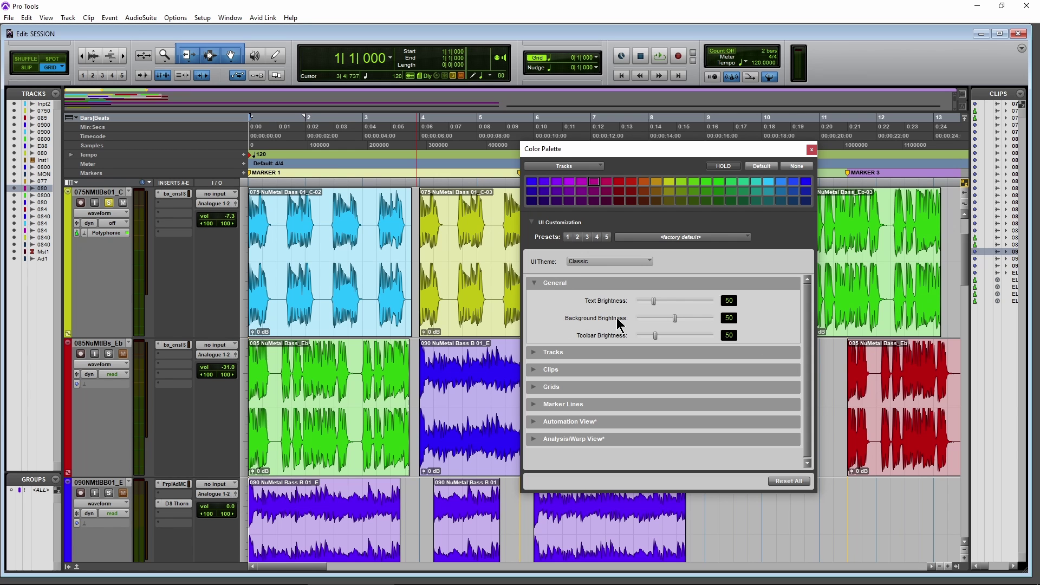
Try several Text Brightness values and settle Background Brightness at 36.
drag(654, 301, 703, 305)
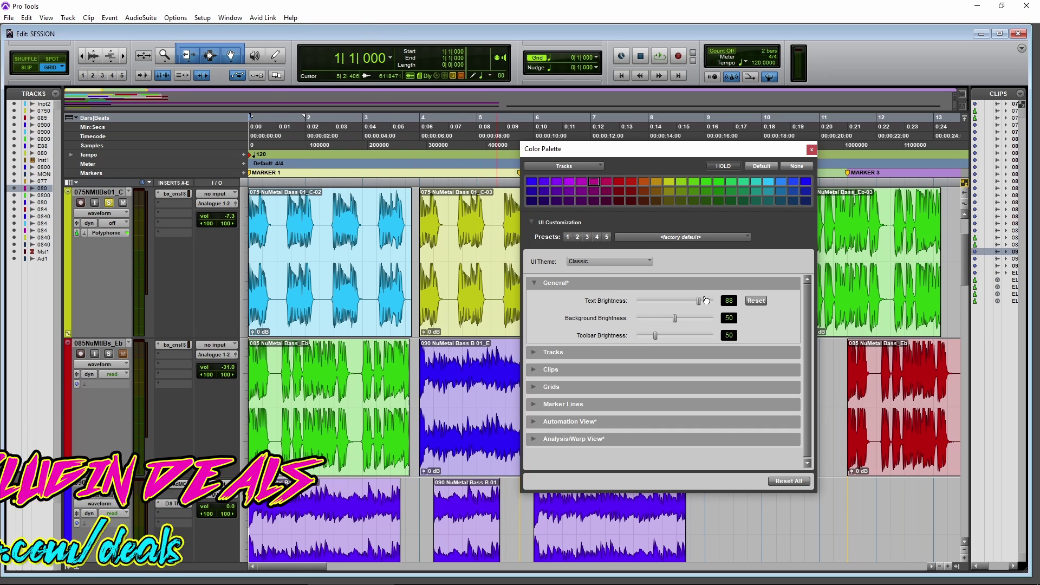
click(644, 303)
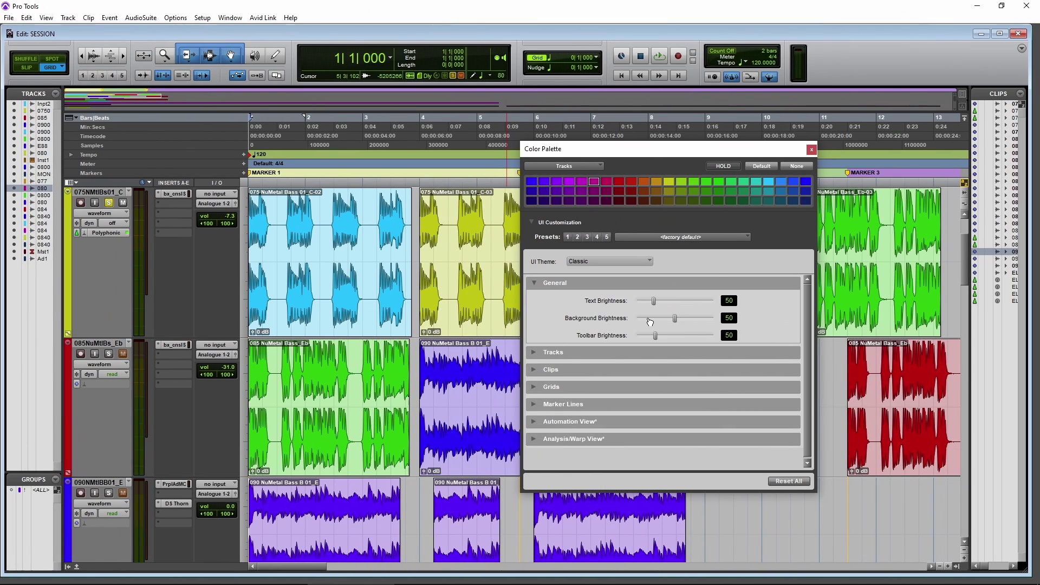
click(649, 319)
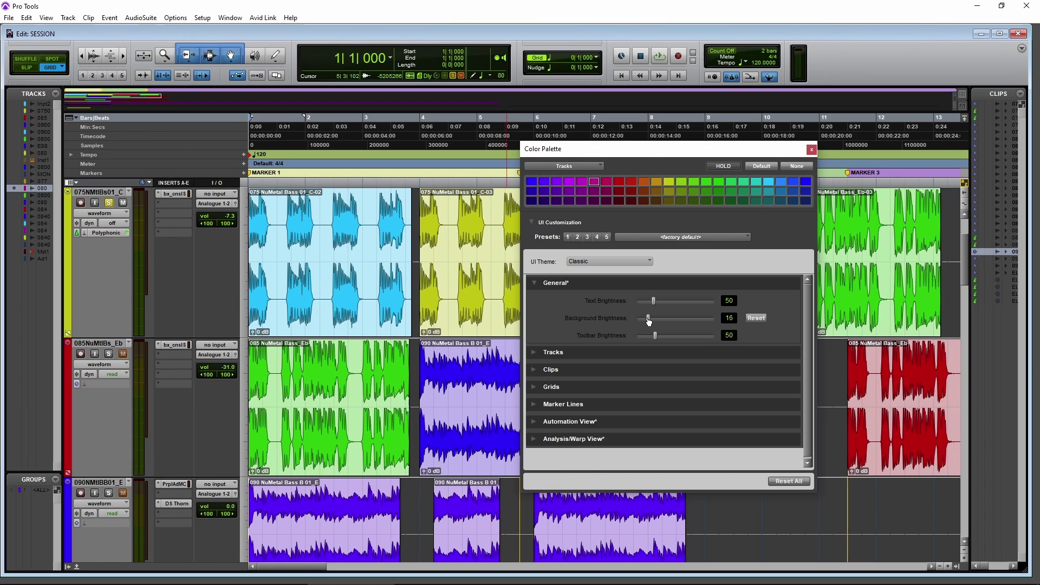
drag(649, 320, 646, 323)
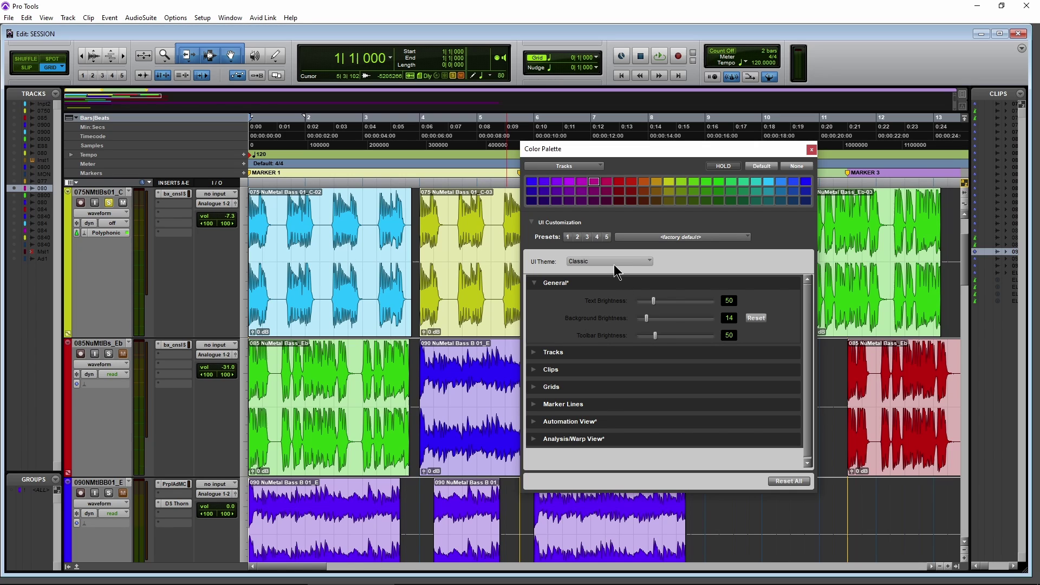
click(668, 322)
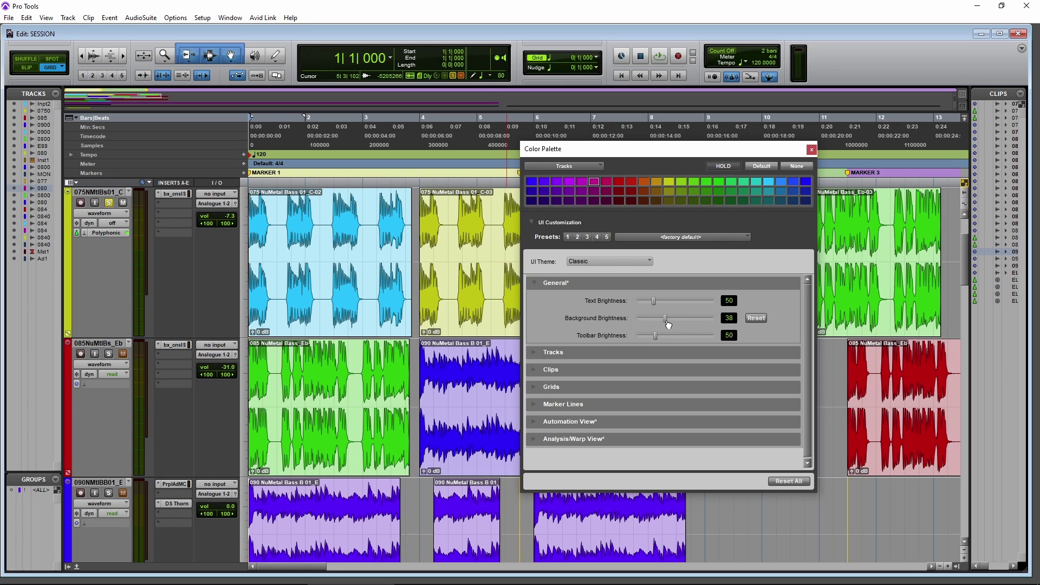
drag(668, 324, 721, 324)
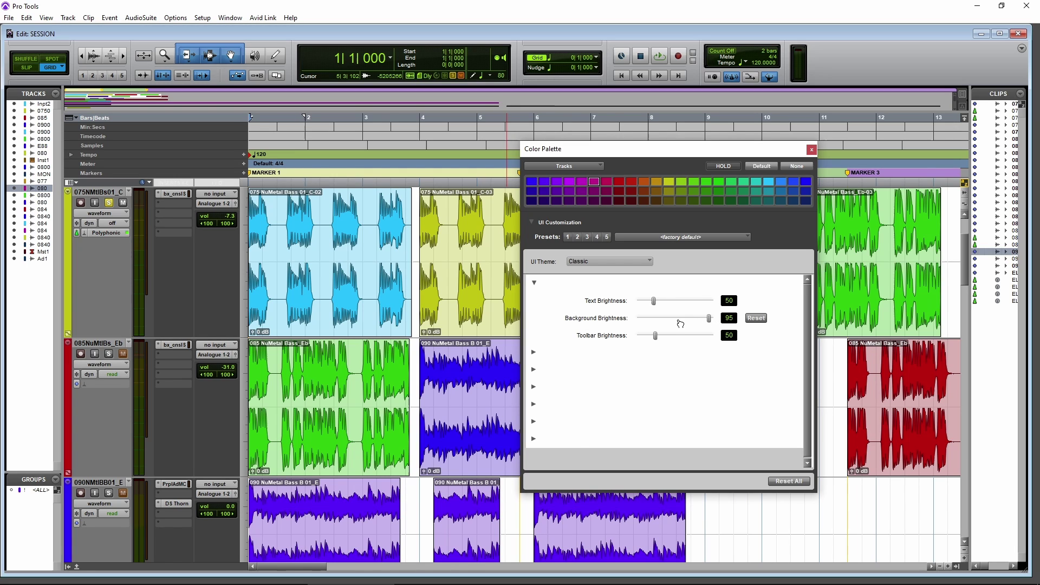
click(673, 319)
click(756, 319)
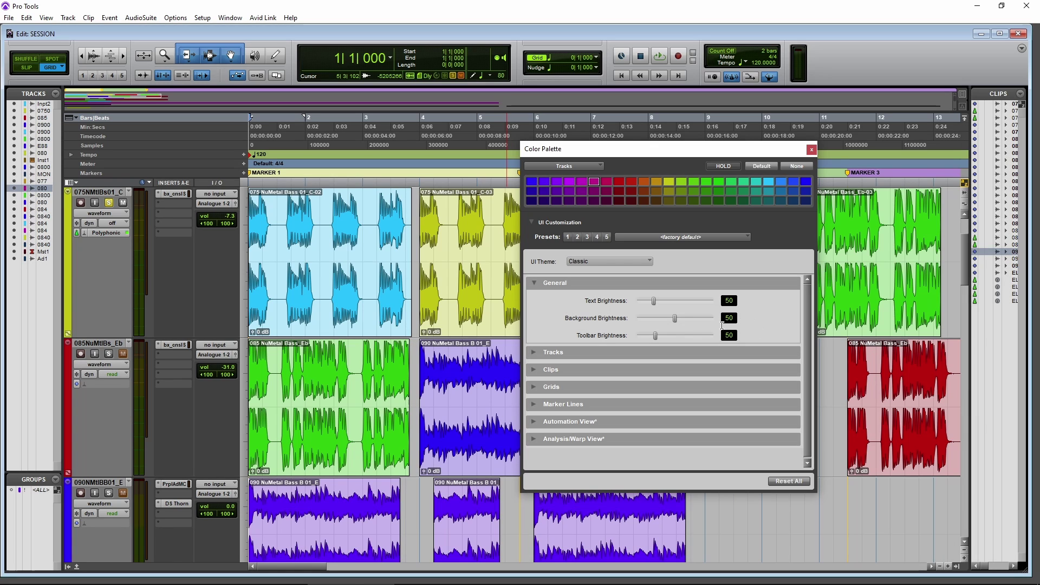
click(664, 324)
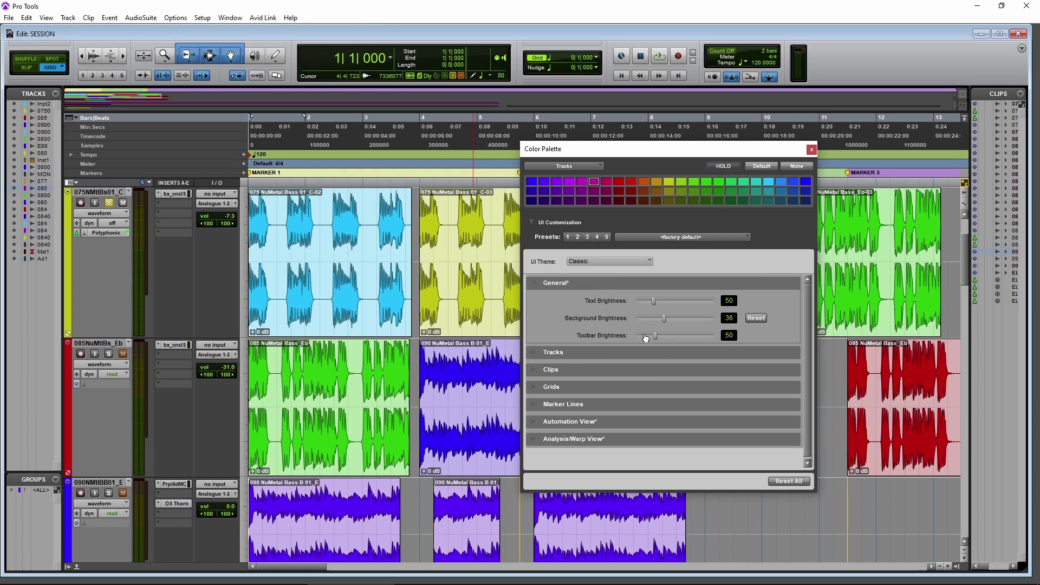
Try Toolbar Brightness at 14 and 158, reset it to 50, and expand Tracks.
click(642, 336)
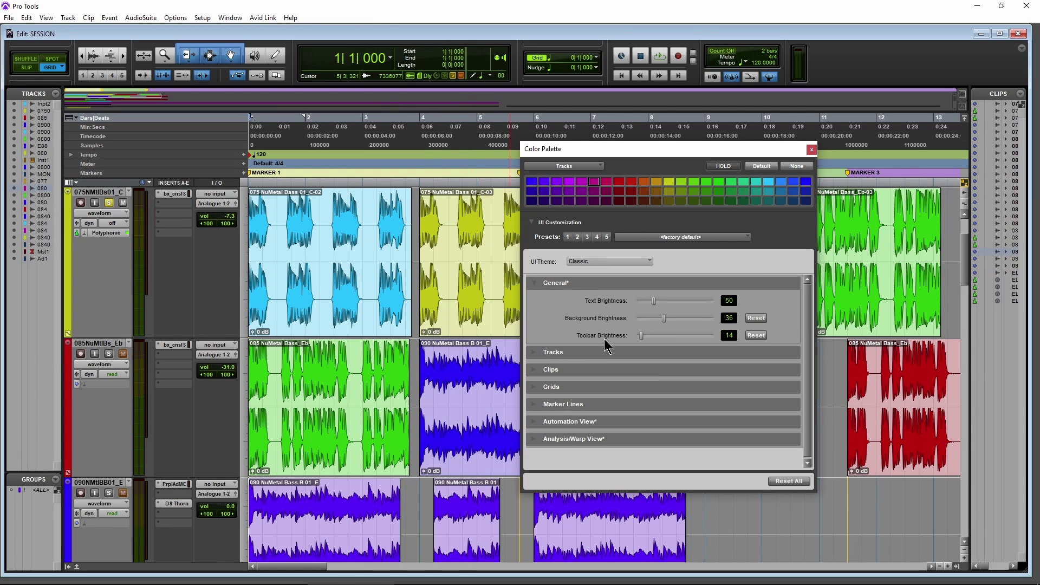
click(698, 336)
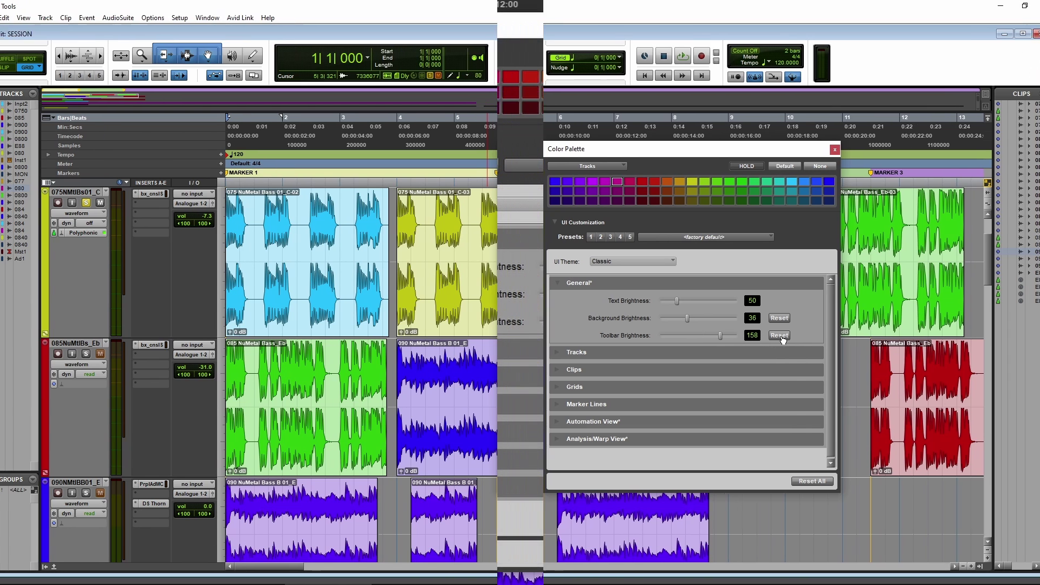
click(756, 335)
click(538, 355)
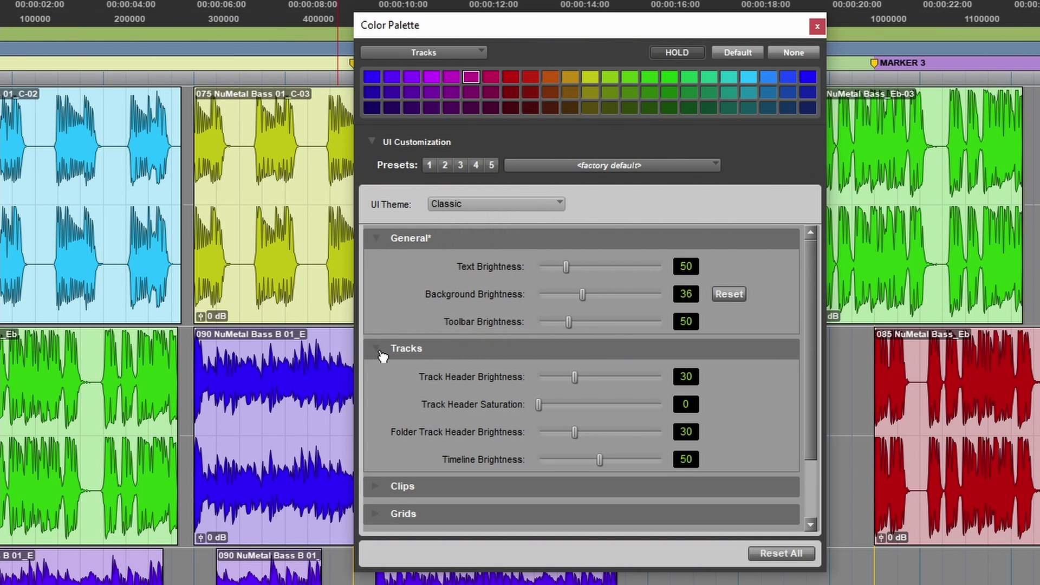
Collapse General and set Track Header Brightness to 40.
click(377, 242)
scroll(807, 316, down, 1)
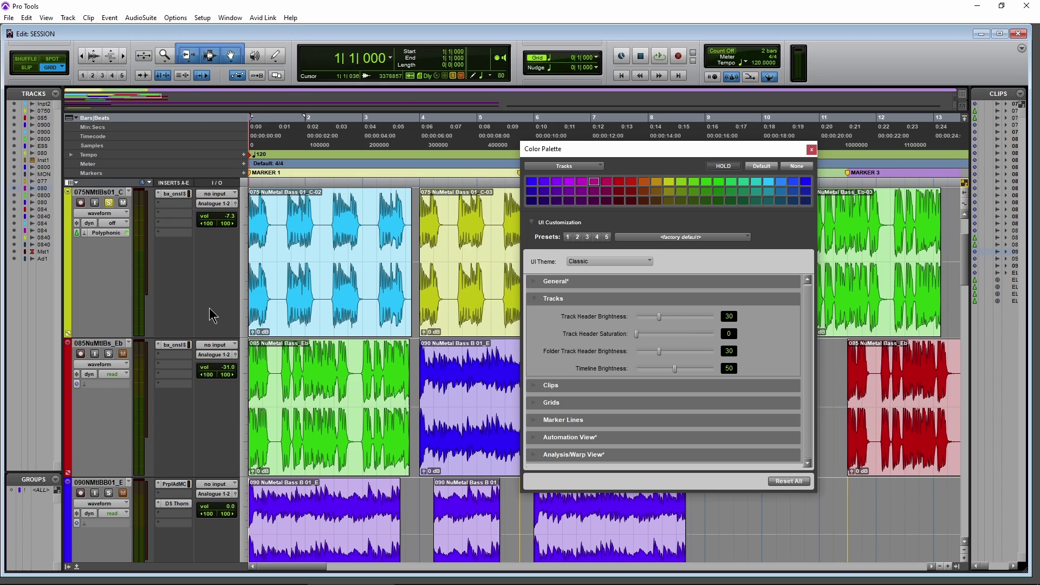
key(ctrl+equal)
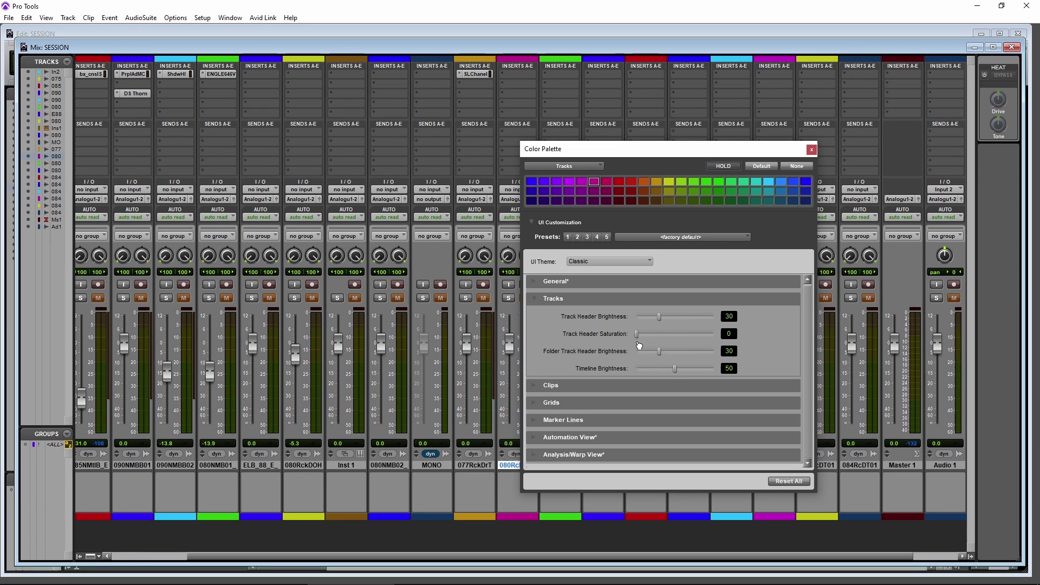
click(689, 319)
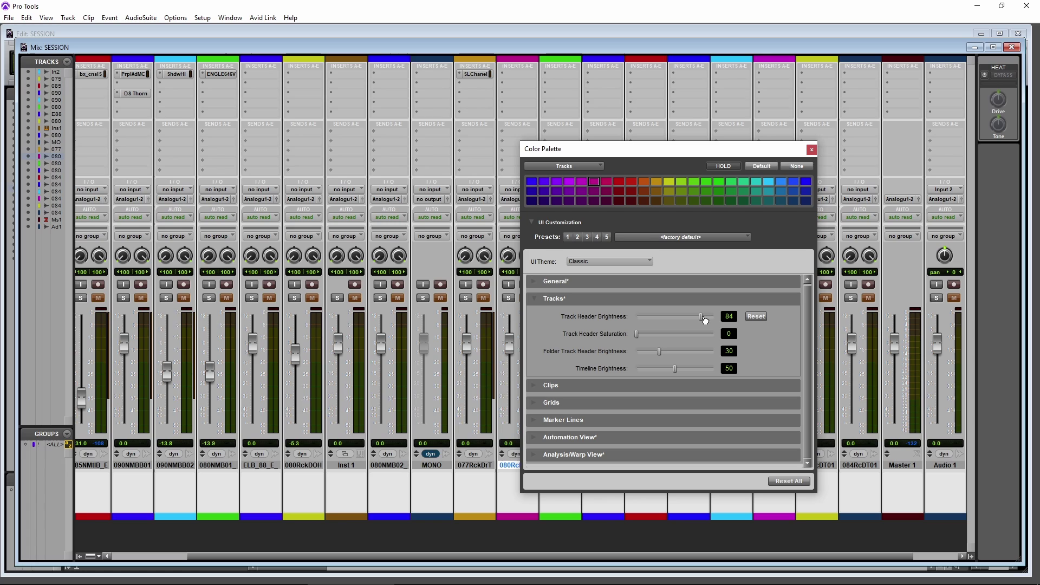
key(ctrl+equal)
click(676, 319)
drag(676, 319, 637, 325)
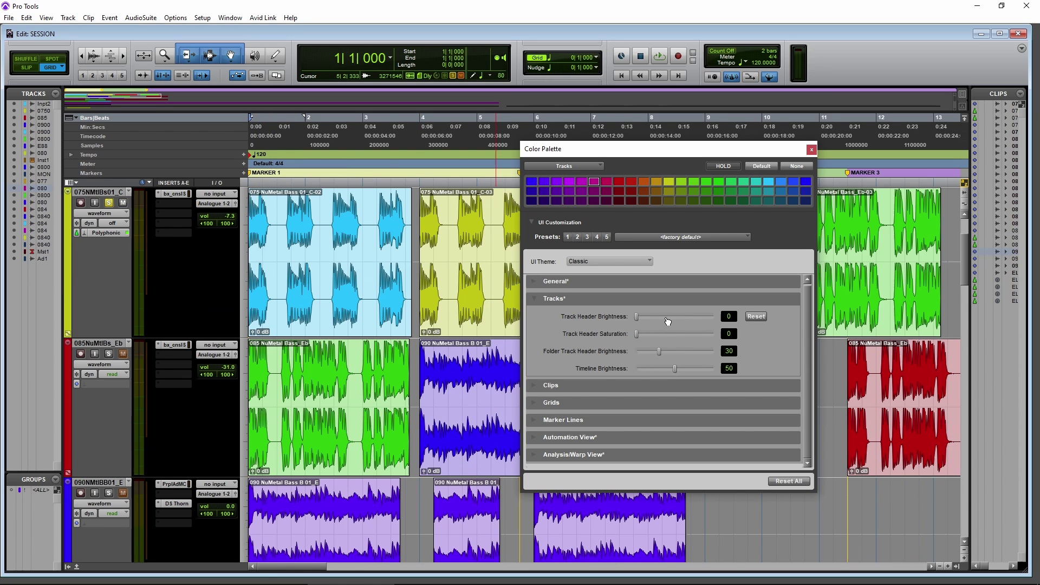
click(666, 317)
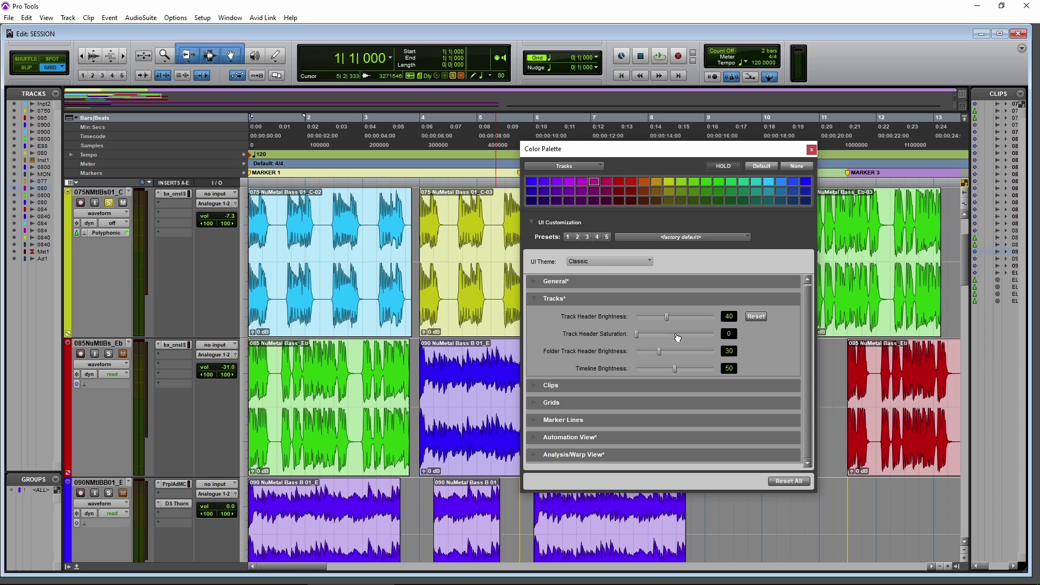
Set Track Header Saturation to 100 after trying lower values.
click(675, 334)
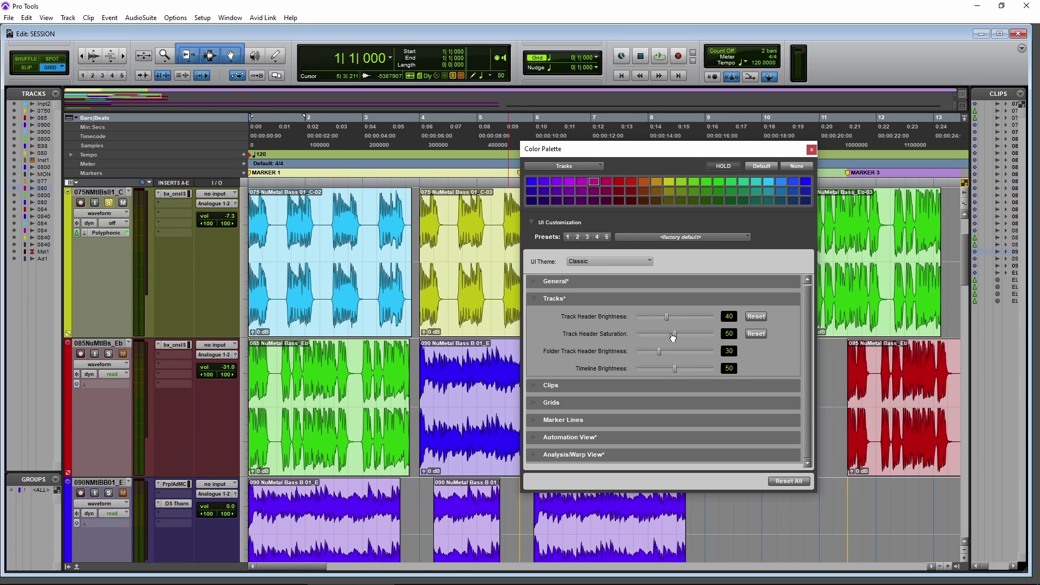
drag(675, 333, 712, 334)
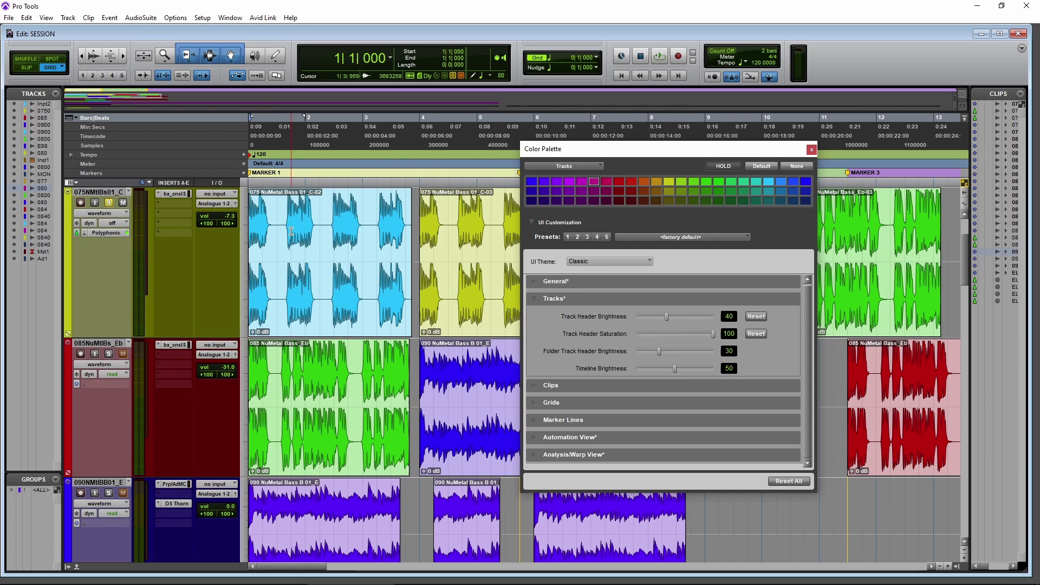
key(ctrl+equal)
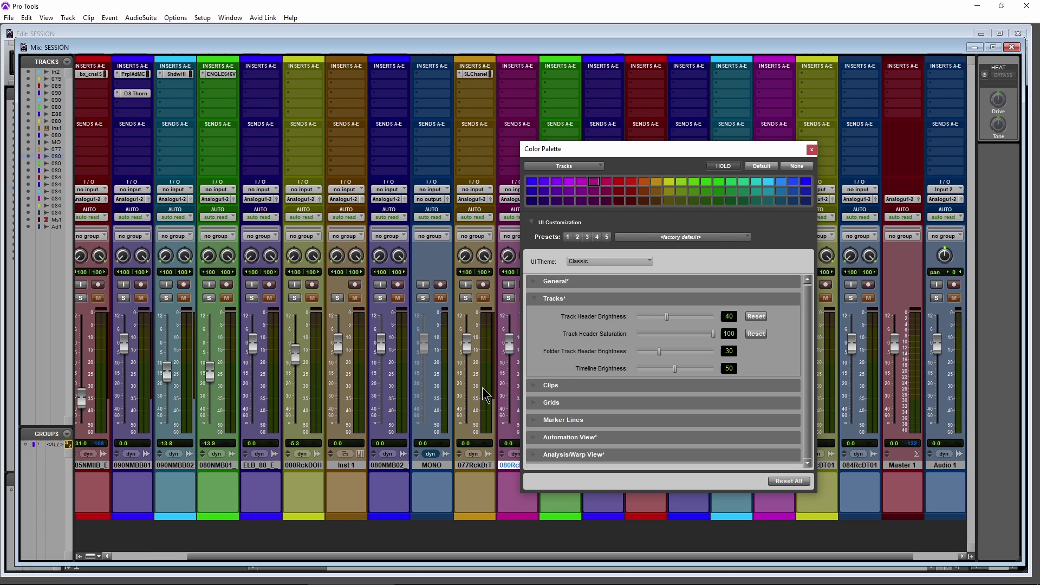
click(662, 335)
click(685, 334)
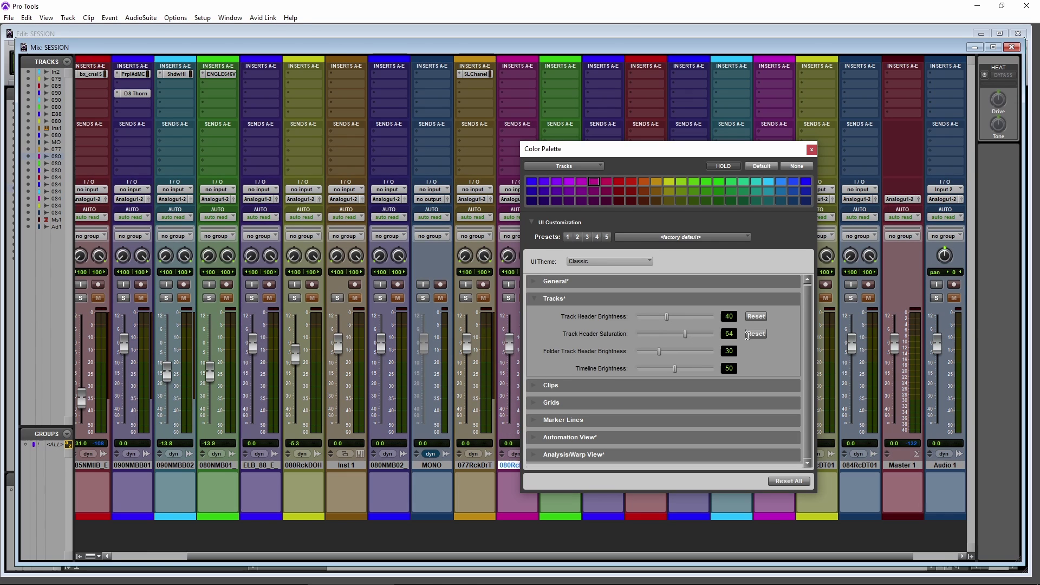
click(713, 334)
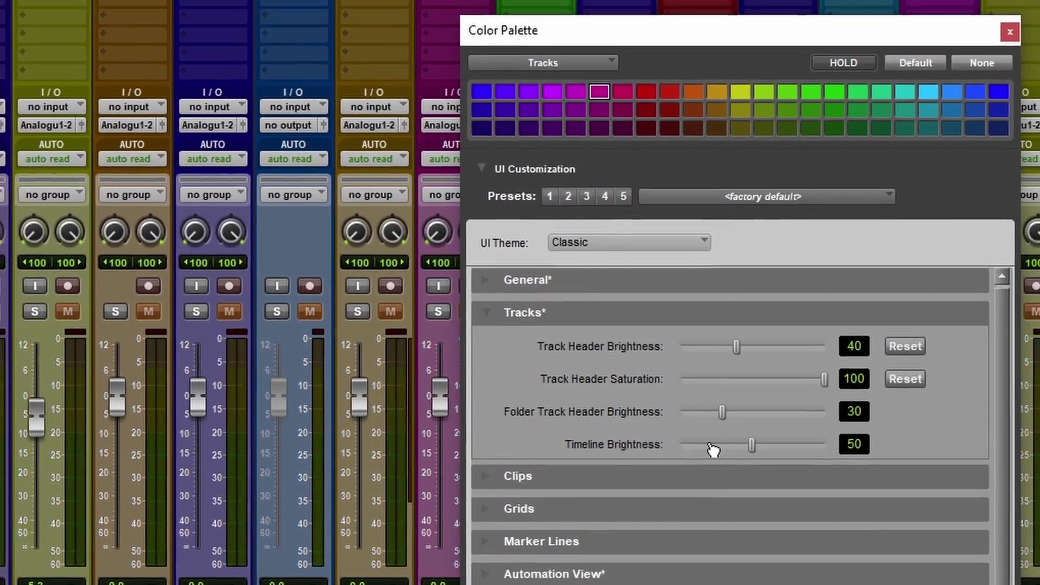
Test Timeline Brightness from 0 to 100, then return it to 50.
click(718, 455)
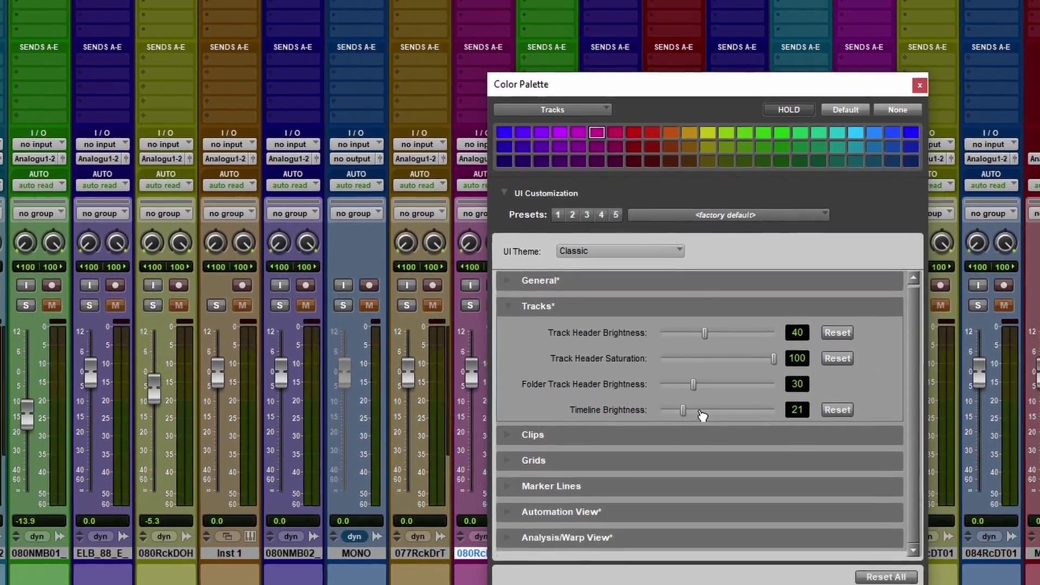
key(ctrl+=)
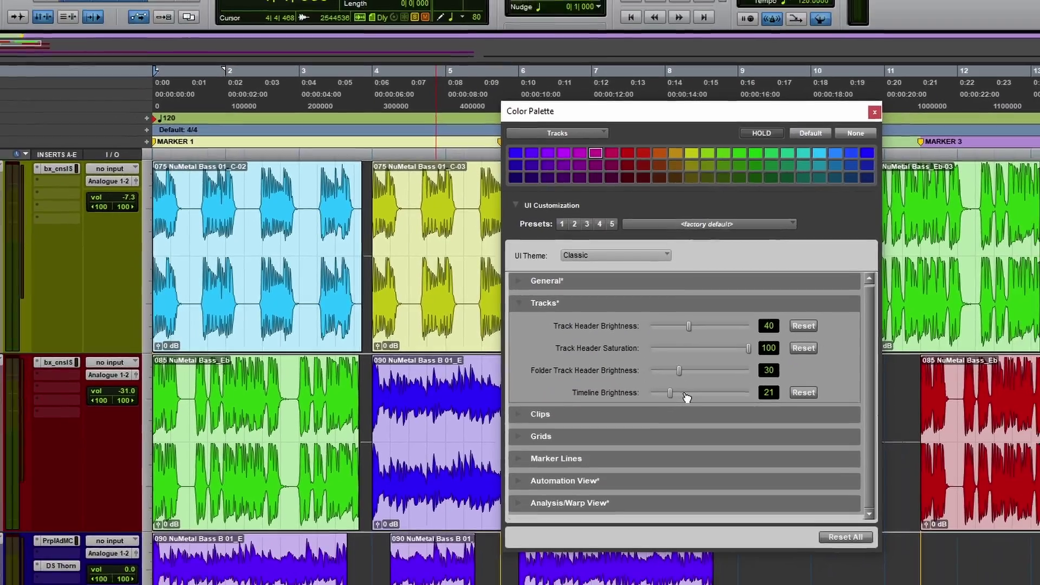
drag(683, 410, 674, 417)
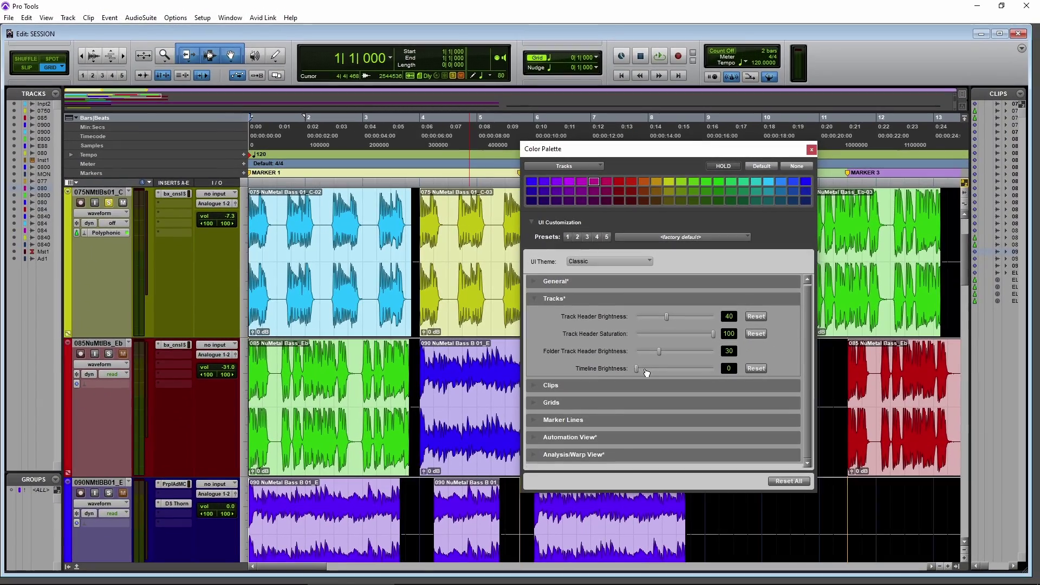
drag(646, 372, 719, 372)
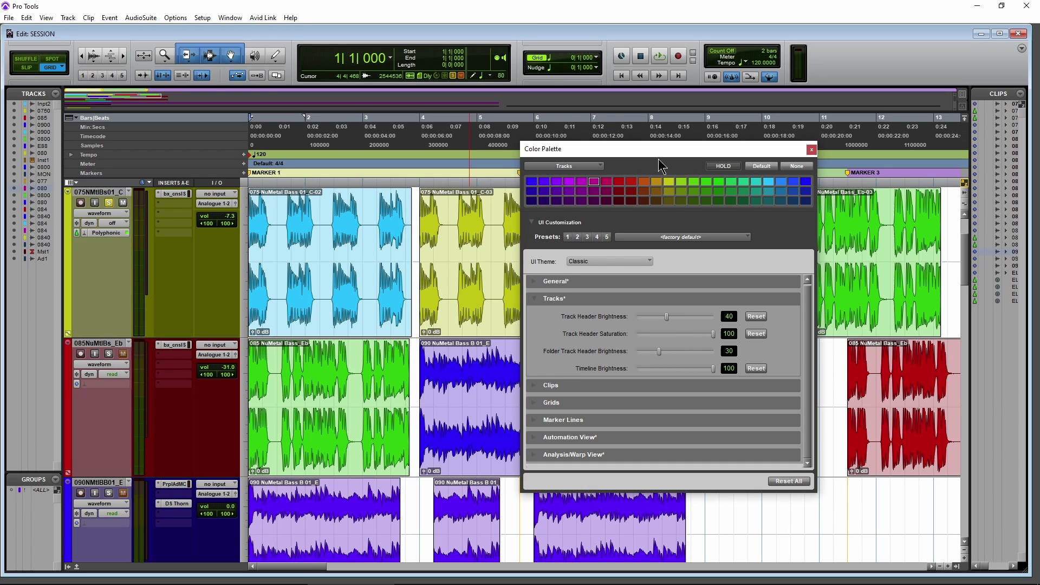
drag(658, 149, 316, 123)
drag(370, 343, 301, 343)
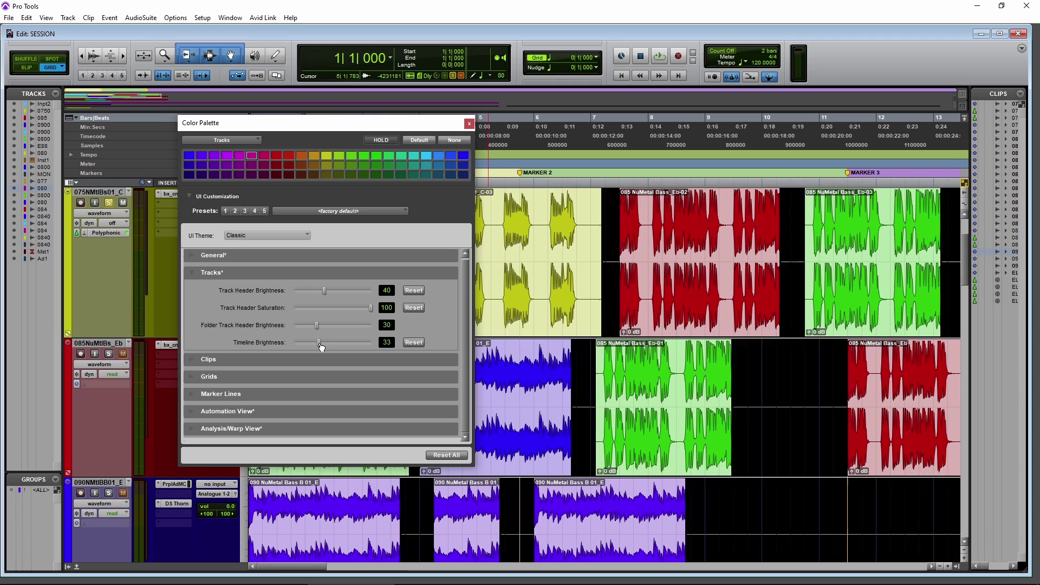
drag(321, 347, 337, 347)
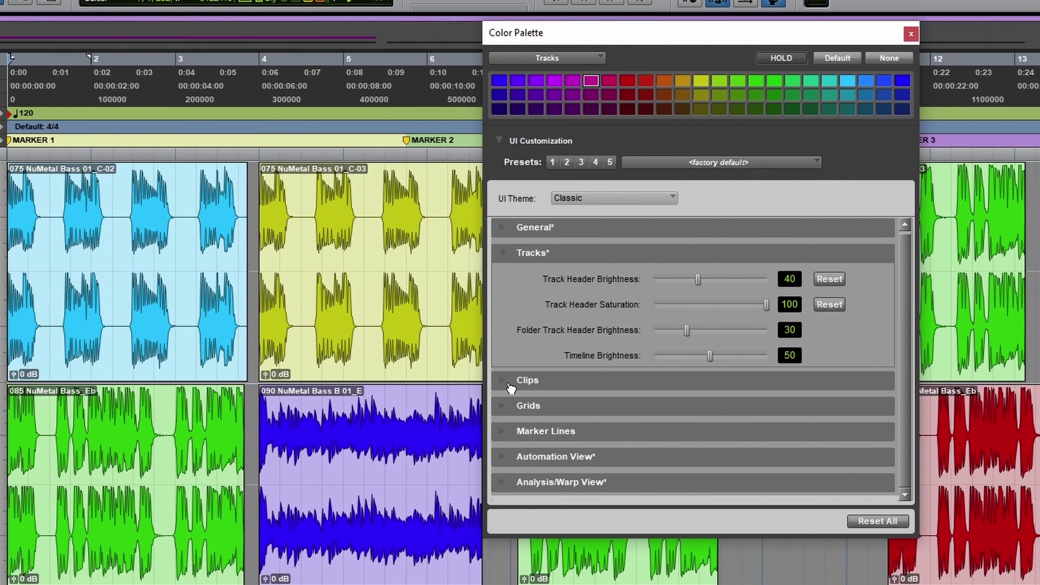
Expand Clips and test the Waveform and Background Brightness sliders.
click(510, 382)
click(504, 254)
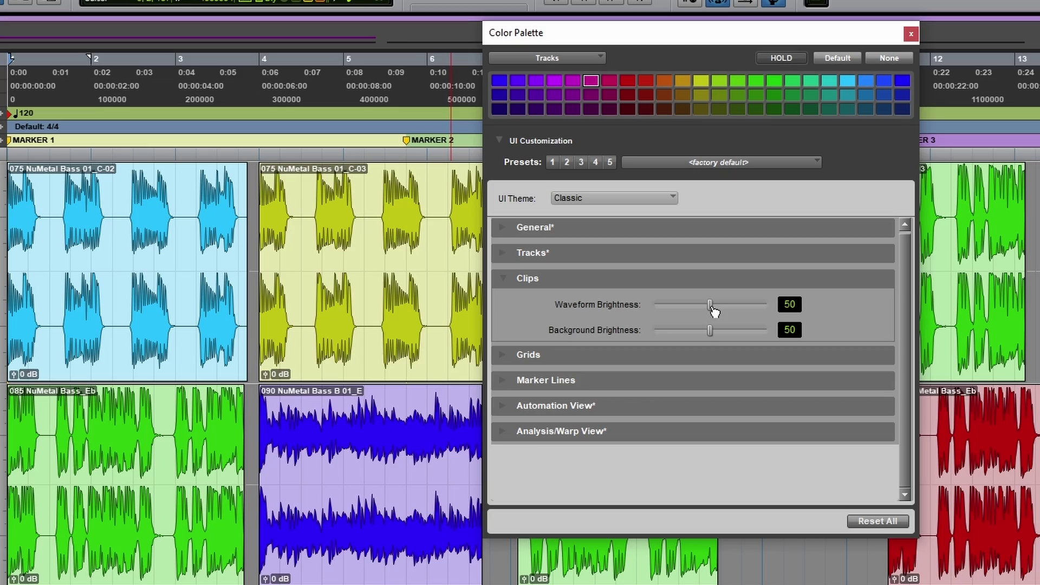
drag(711, 309, 669, 312)
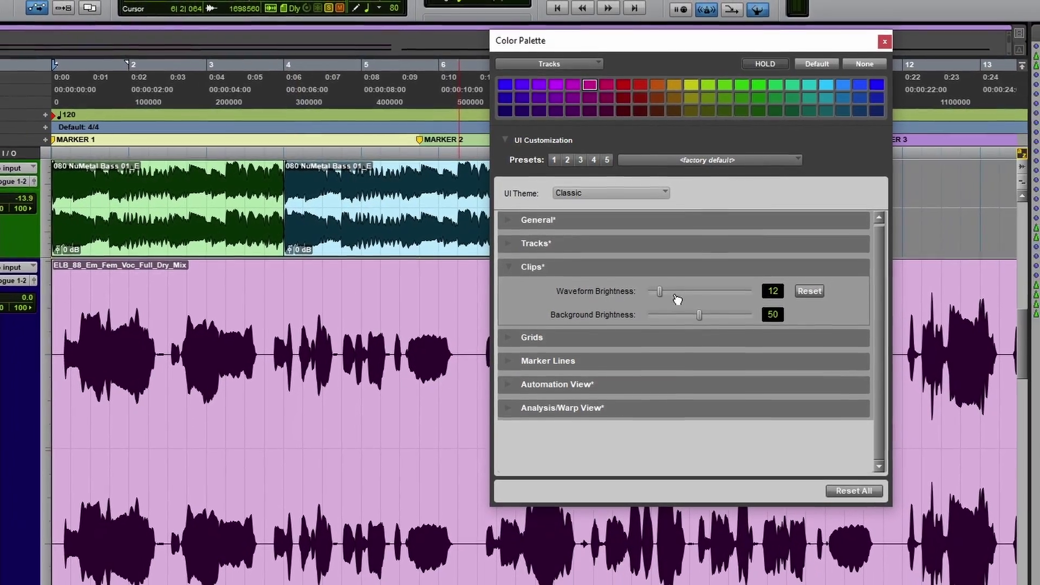
drag(670, 310, 748, 291)
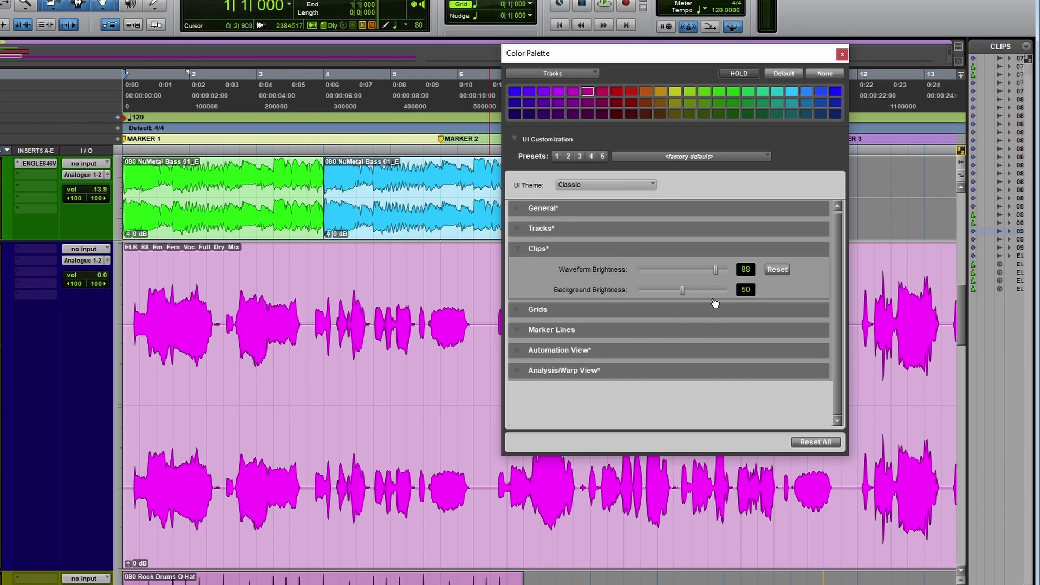
drag(684, 294, 628, 293)
scroll(236, 393, down, 5)
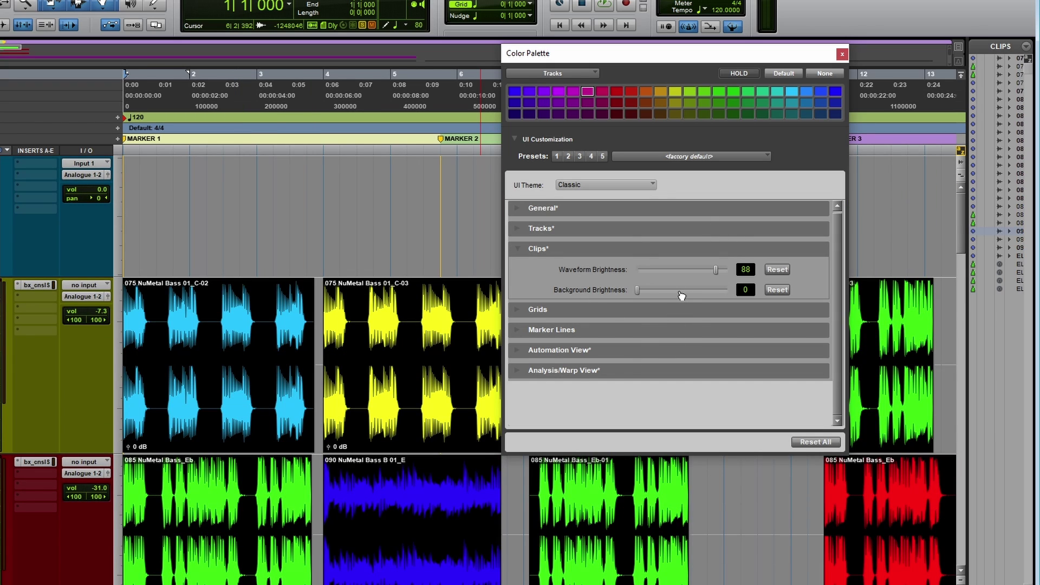
drag(679, 272, 702, 277)
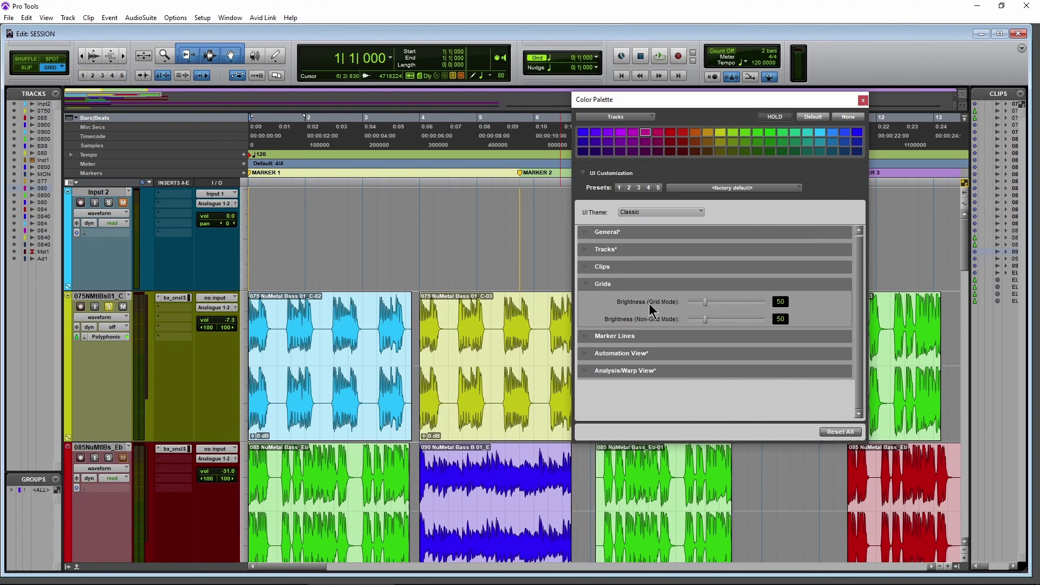
Set Grid Mode grid brightness to 100 and Non-Grid Mode brightness to 35.
drag(645, 101, 739, 95)
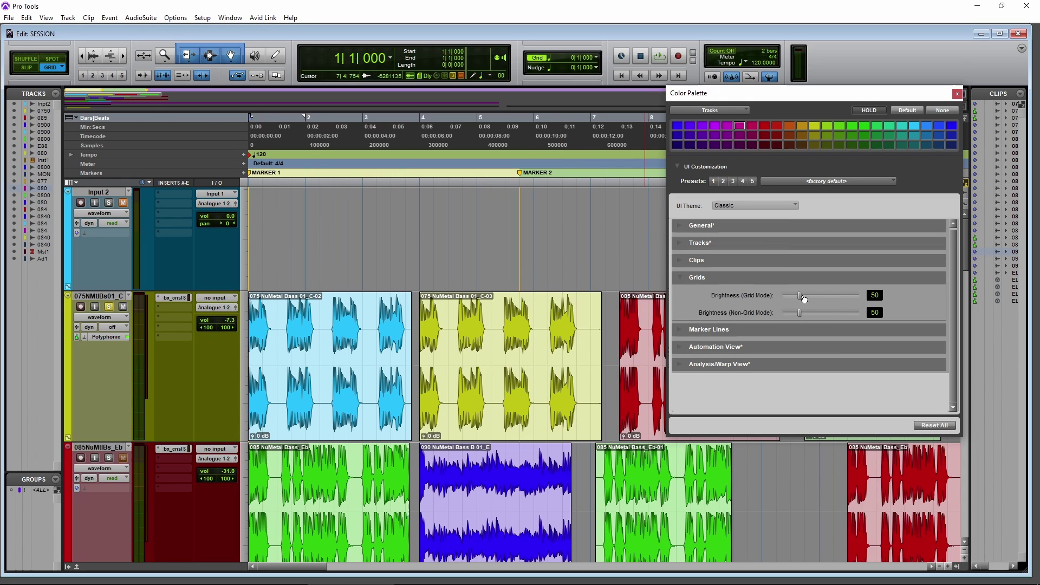
drag(804, 298, 932, 303)
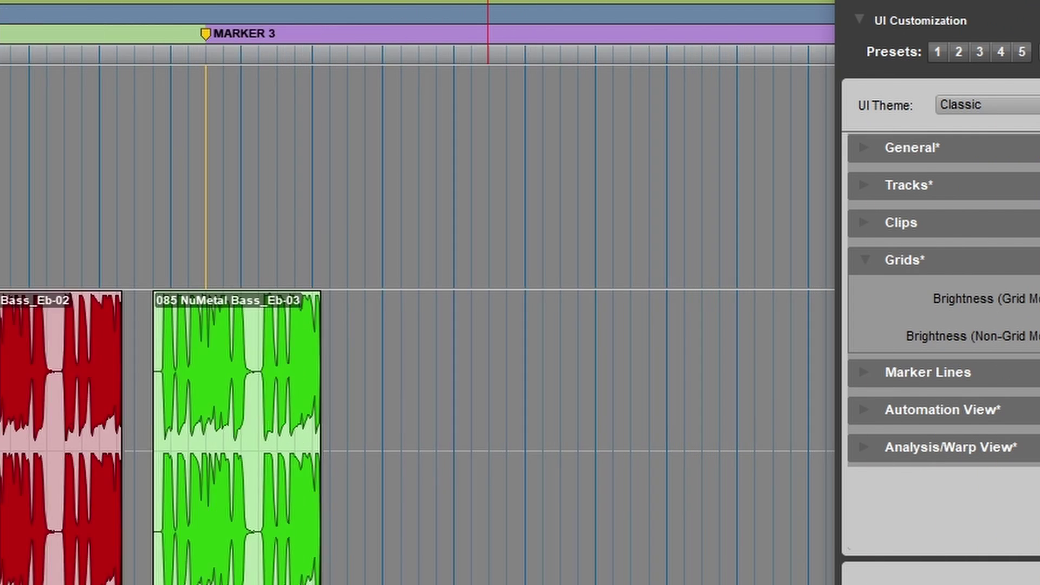
scroll(622, 27, up, 5)
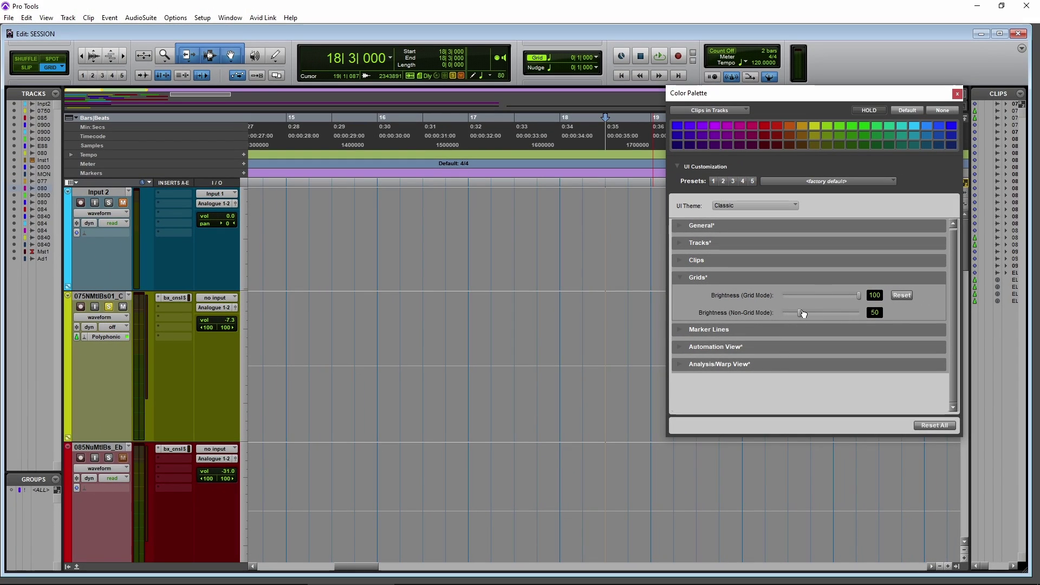
drag(825, 315, 789, 320)
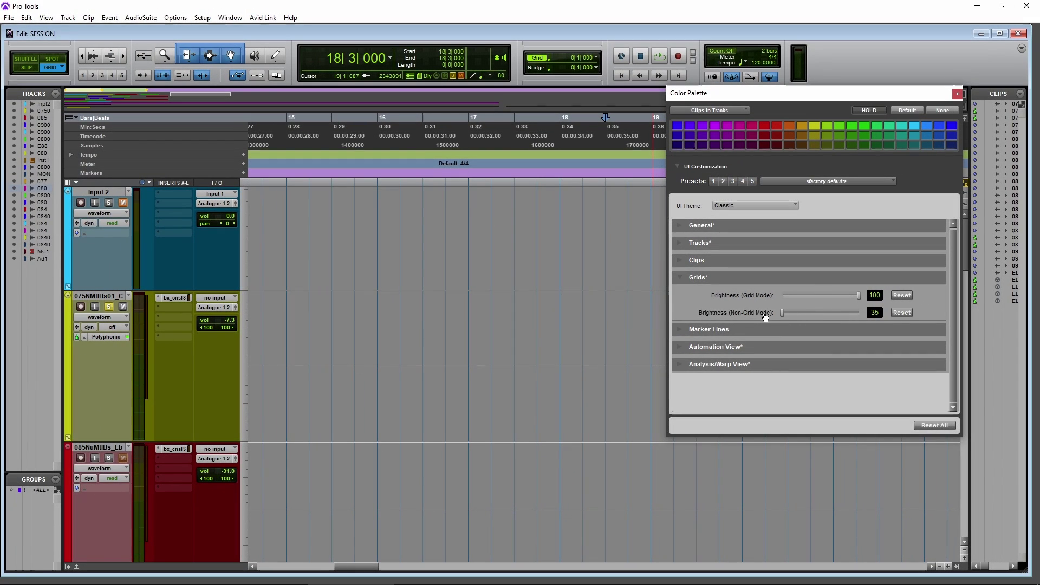
Switch to Slip mode, zoom in on bars 10–12, and nudge the green bass clip earlier.
click(26, 67)
key(alt+a)
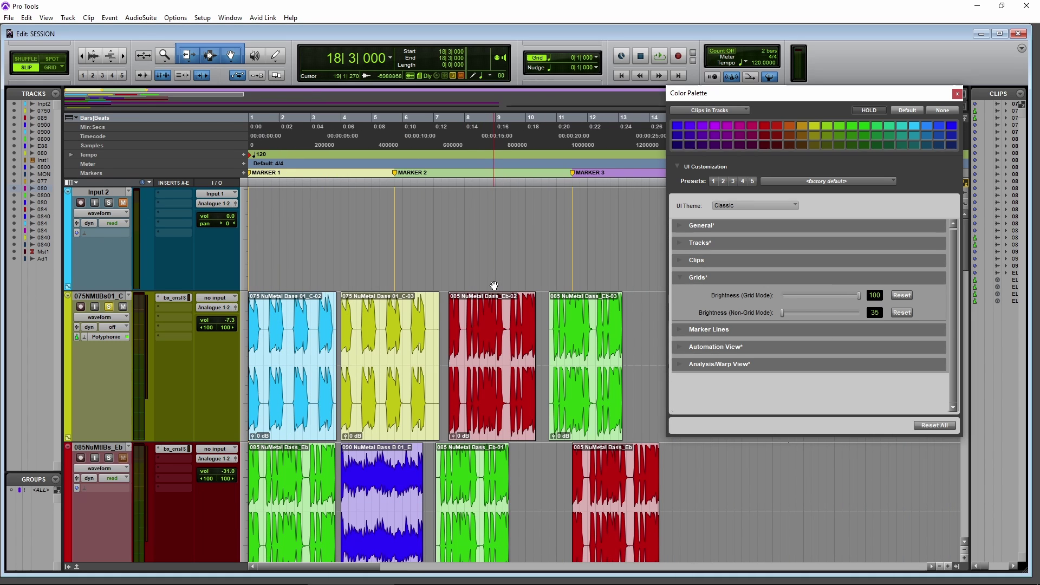
click(128, 57)
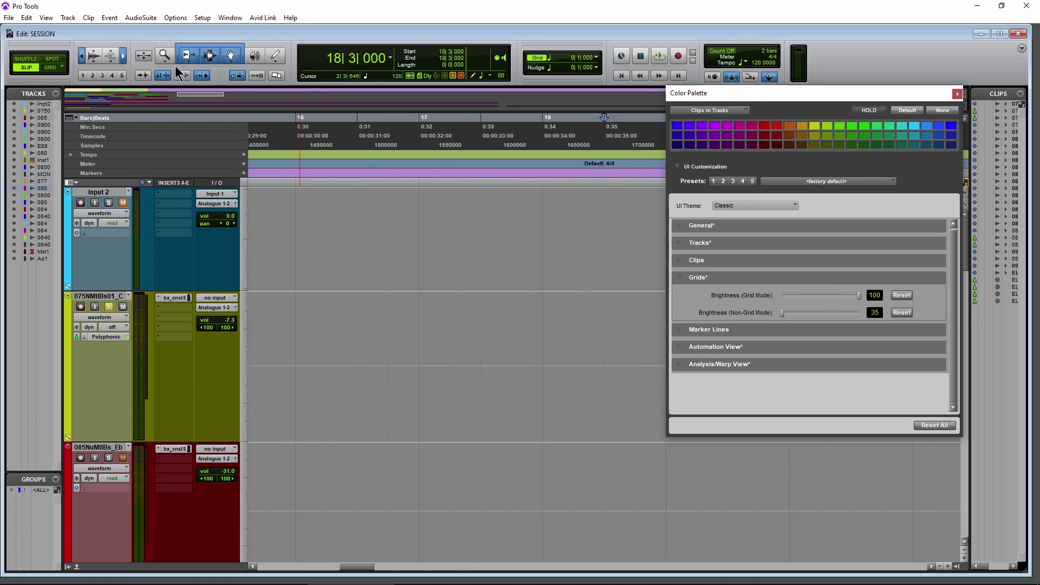
scroll(400, 311, left, 3)
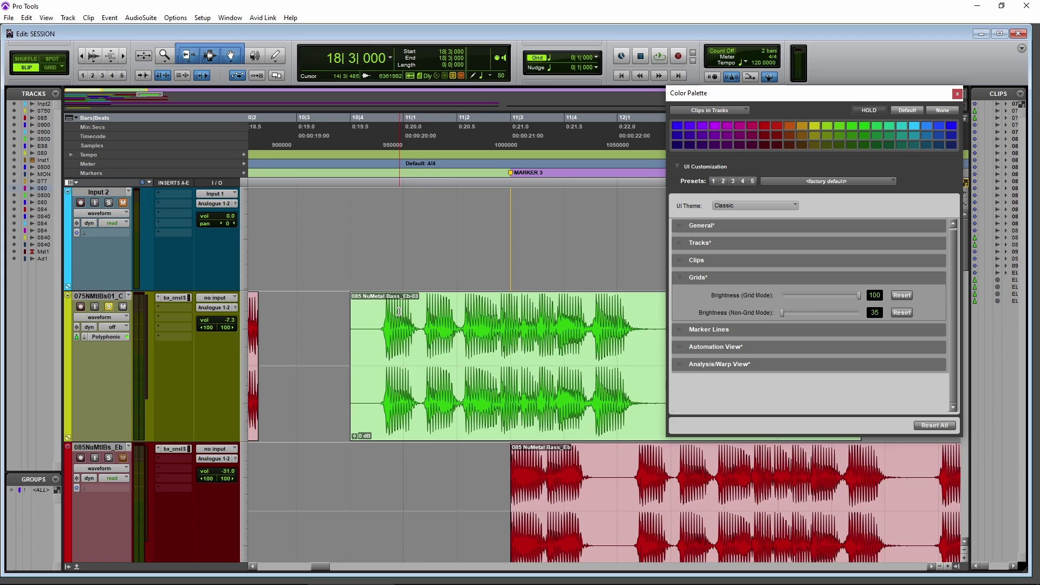
click(492, 417)
mouse_move(491, 417)
mouse_down()
mouse_move(500, 417)
mouse_move(487, 417)
mouse_up()
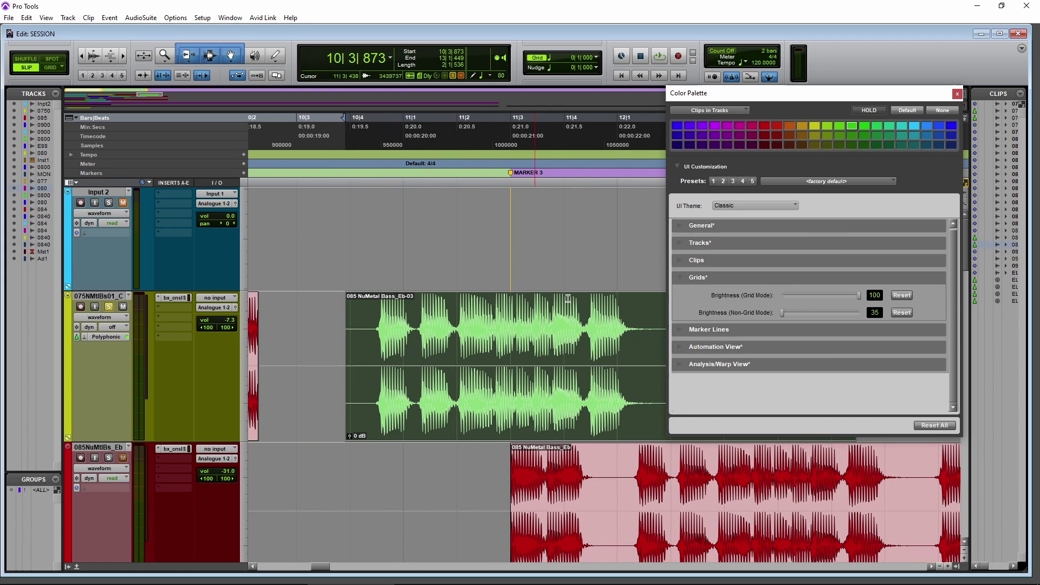
Switch to Grid mode, raise Non-Grid Mode brightness to 71, and move the palette right.
drag(722, 93, 941, 130)
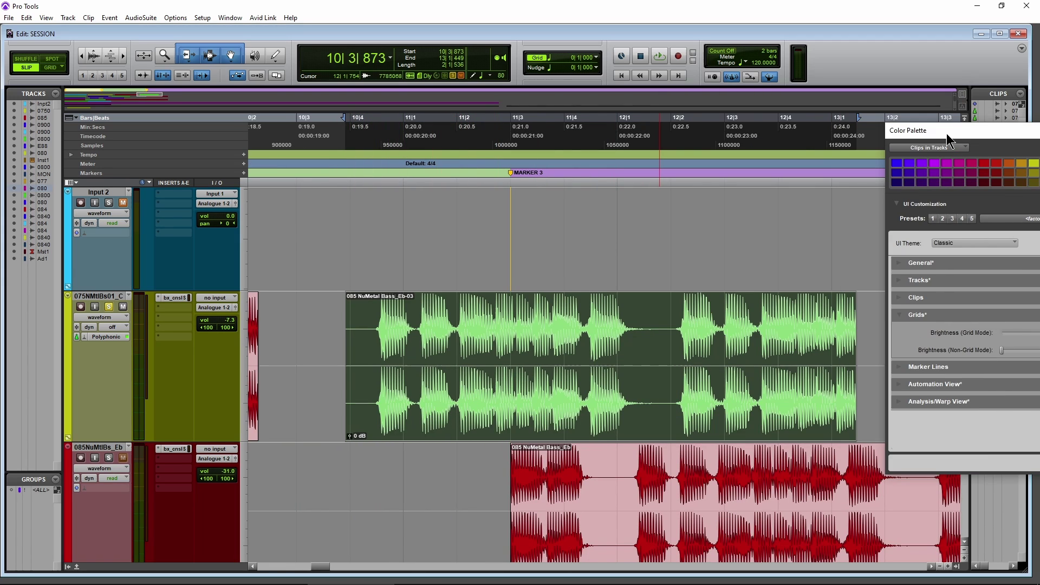
click(57, 69)
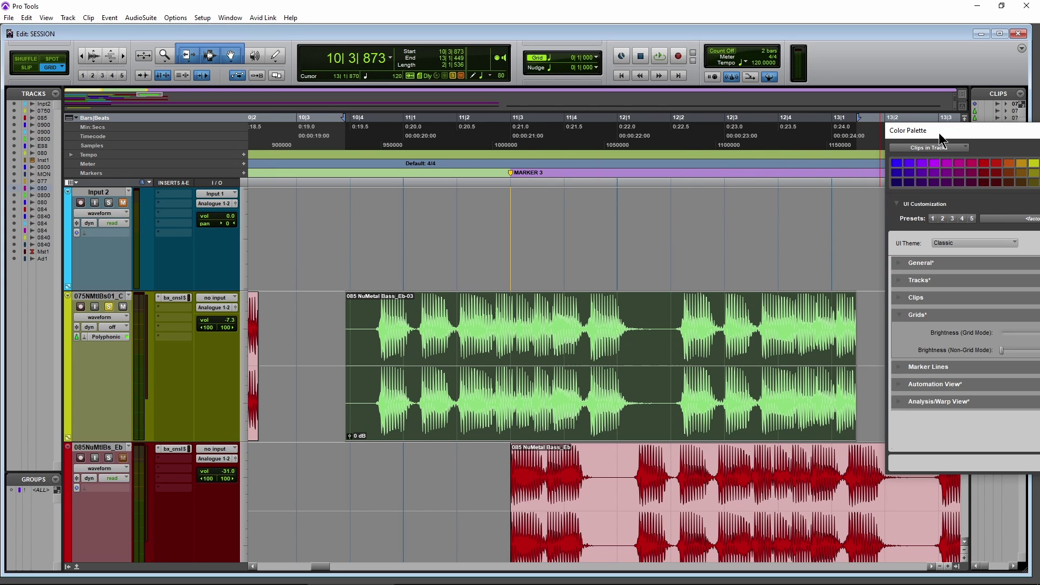
drag(941, 137, 433, 101)
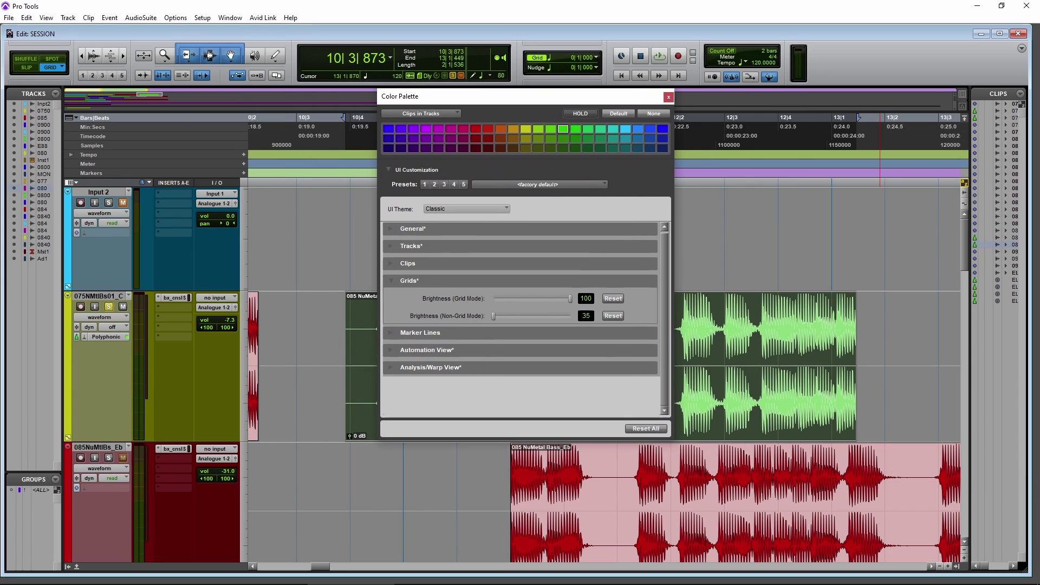
click(81, 56)
click(82, 56)
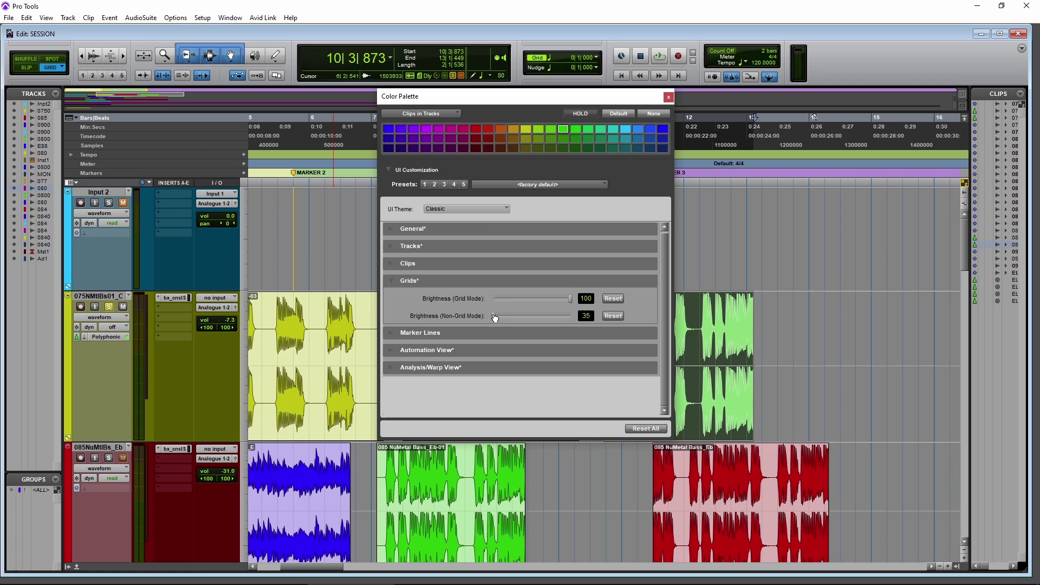
drag(495, 318, 583, 327)
mouse_move(500, 96)
mouse_down()
mouse_move(800, 90)
mouse_move(790, 88)
mouse_up()
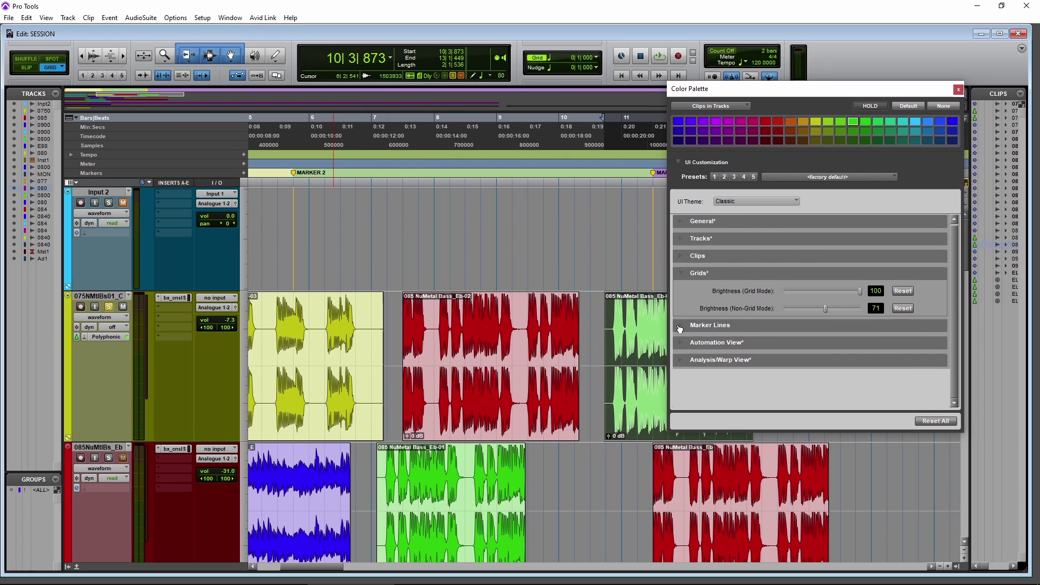
Expand Marker Lines and set their Brightness to 70.
click(706, 327)
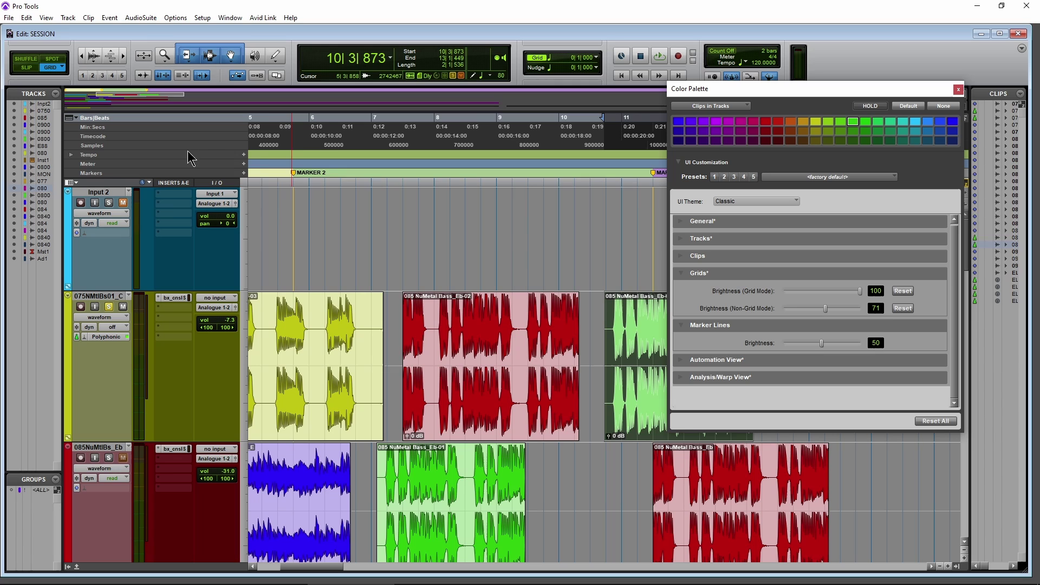
scroll(488, 268, left, 5)
scroll(487, 268, right, 2)
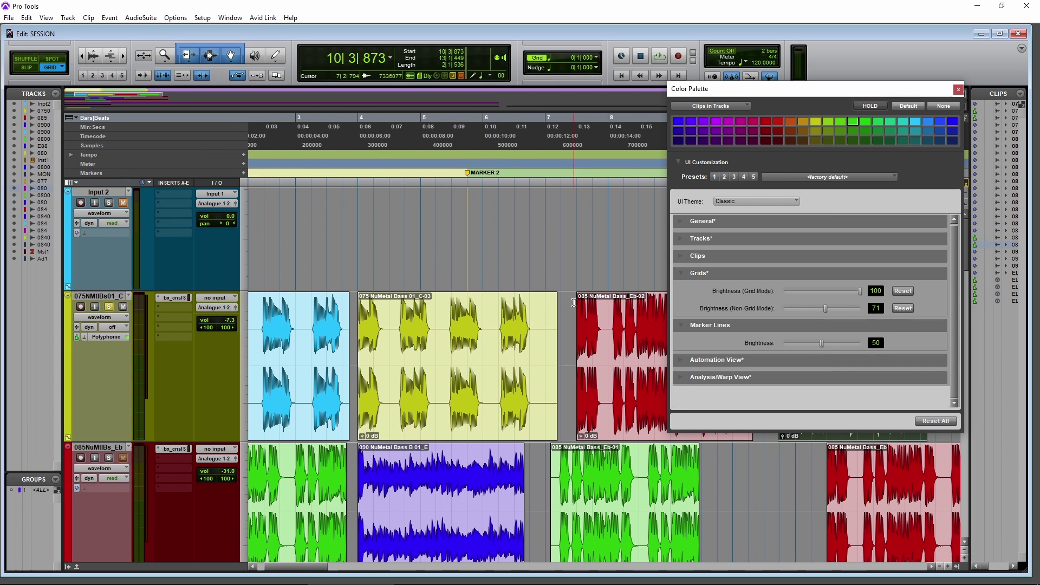
mouse_move(827, 346)
mouse_down()
mouse_move(798, 347)
mouse_move(856, 353)
mouse_move(832, 351)
mouse_up()
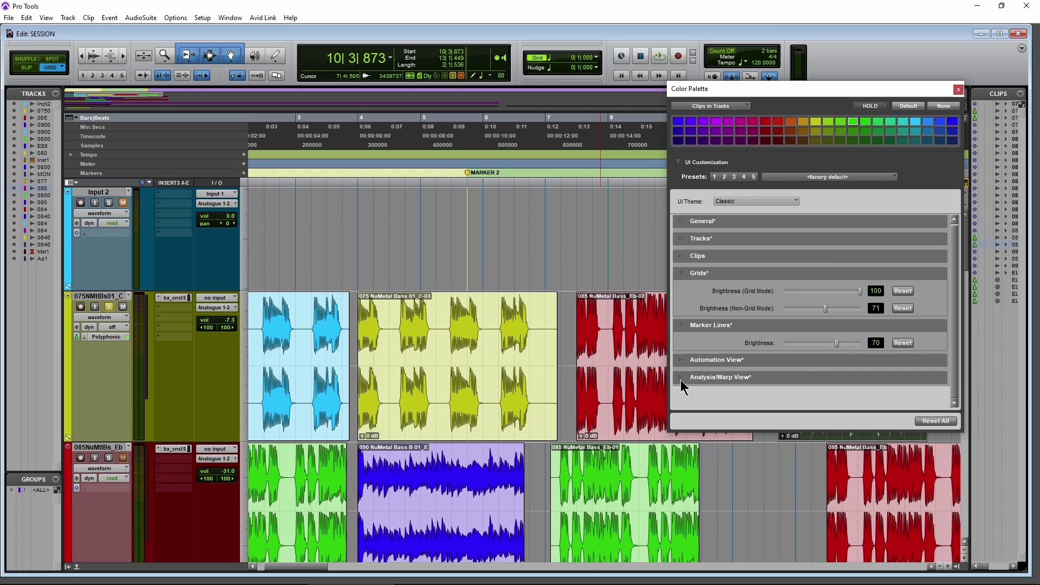
Expand Analysis/Warp View and show track 075NMtlBs01_C taller in analysis view.
click(704, 377)
scroll(720, 369, down, 3)
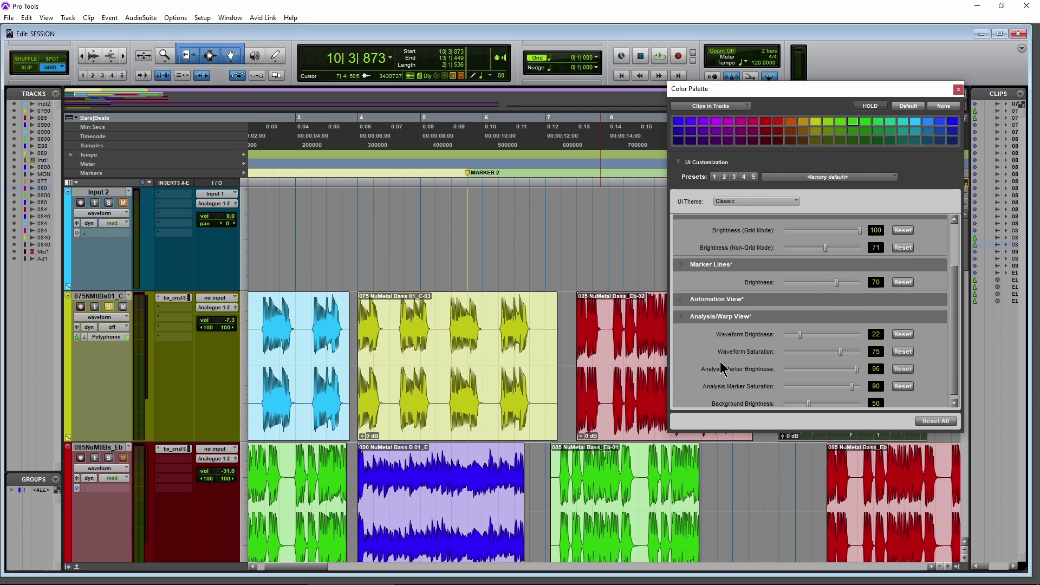
click(111, 318)
click(131, 341)
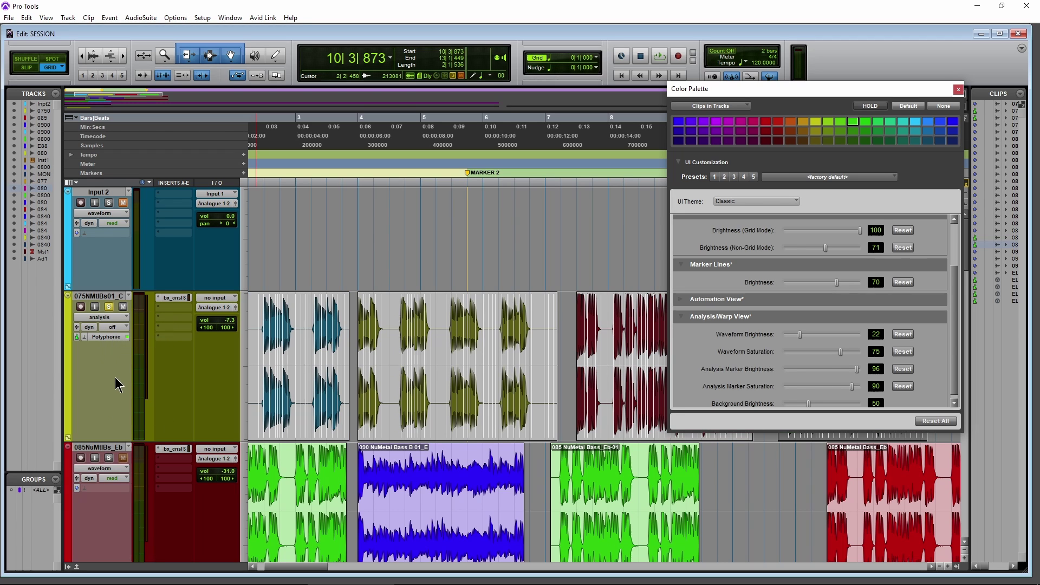
scroll(118, 395, down, 3)
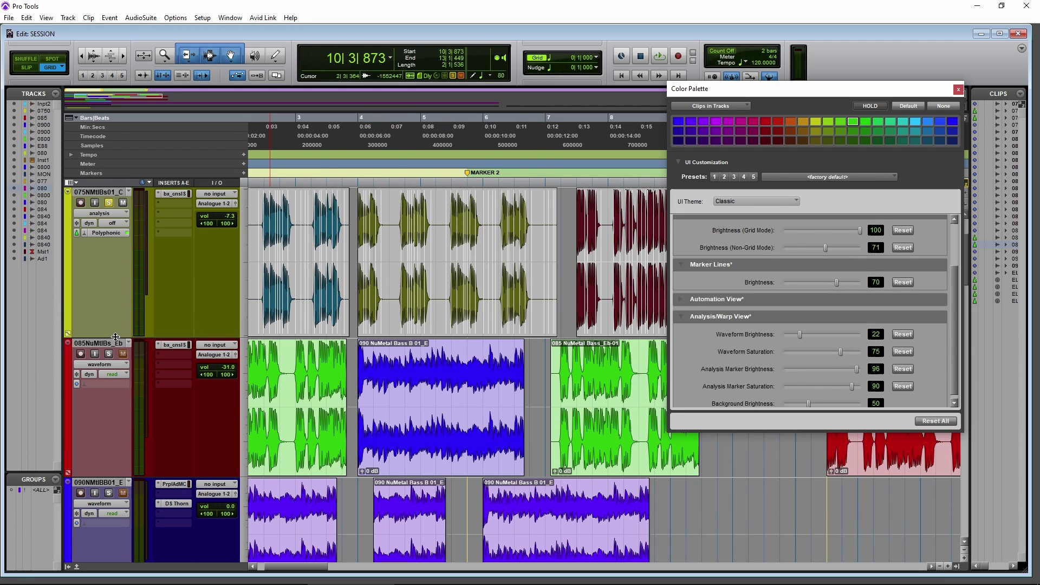
drag(116, 337, 116, 382)
Zoom in and brighten the waveforms in analysis view.
key(ctrl+])
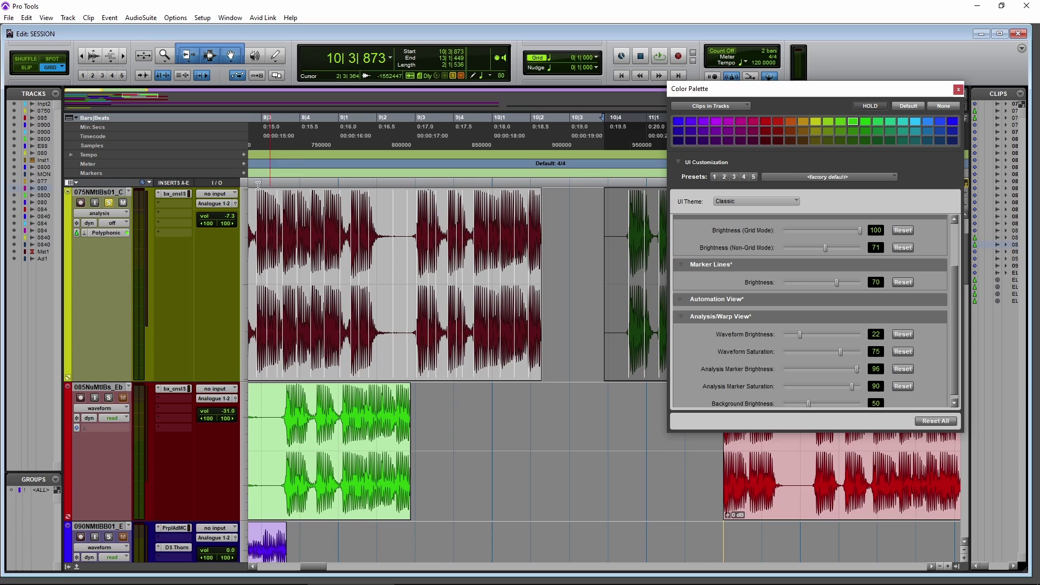
scroll(510, 293, left, 2)
mouse_move(801, 335)
mouse_down()
mouse_move(843, 336)
mouse_move(818, 334)
mouse_move(784, 353)
mouse_move(833, 353)
mouse_move(808, 375)
mouse_move(857, 401)
mouse_move(844, 404)
mouse_up()
scroll(688, 313, down, 1)
scroll(686, 306, up, 1)
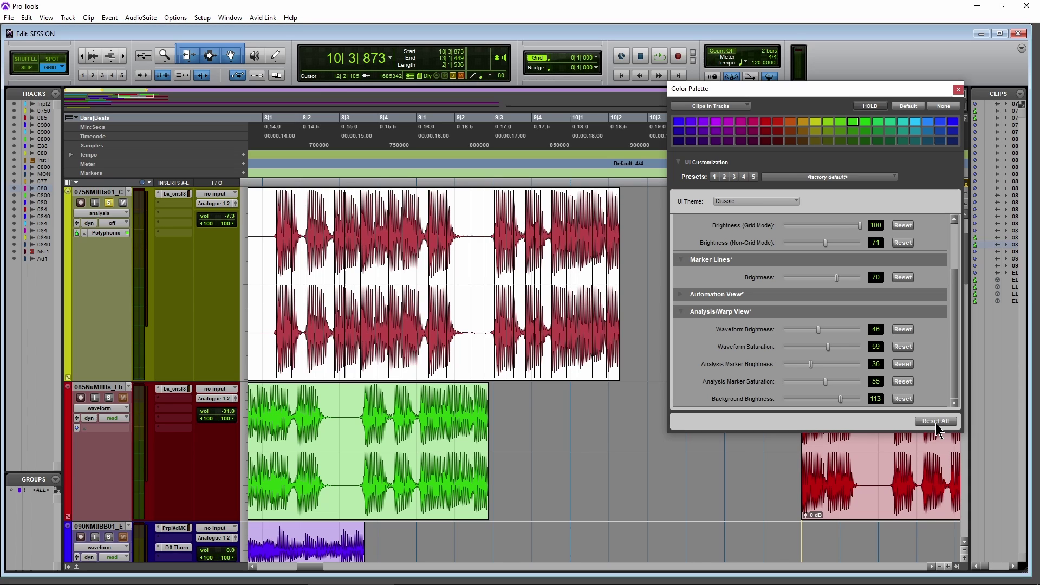
Check the UI Customization Presets list and dismiss it without choosing a preset.
scroll(435, 320, up, 2)
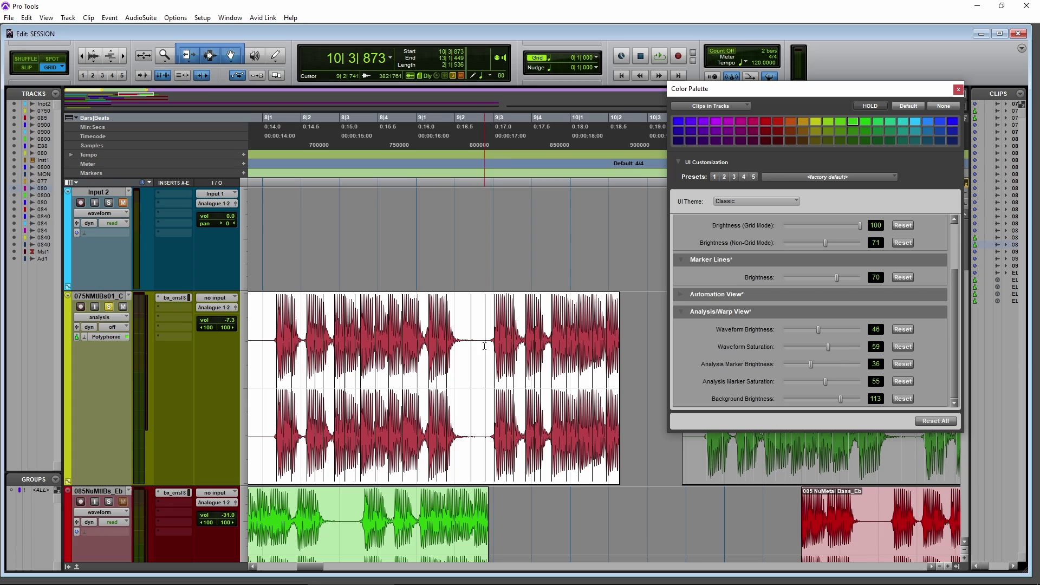
click(869, 174)
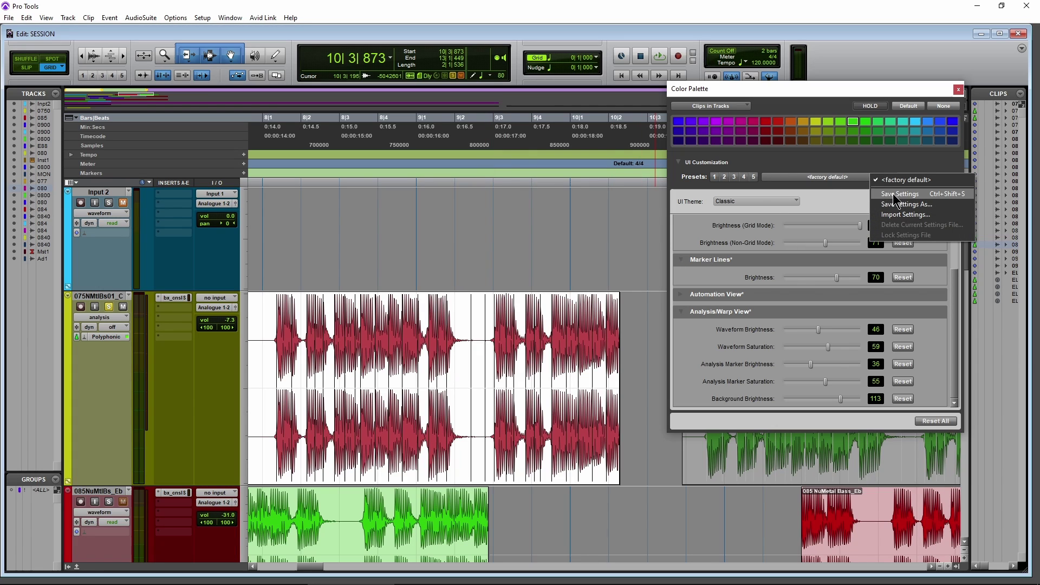
click(773, 159)
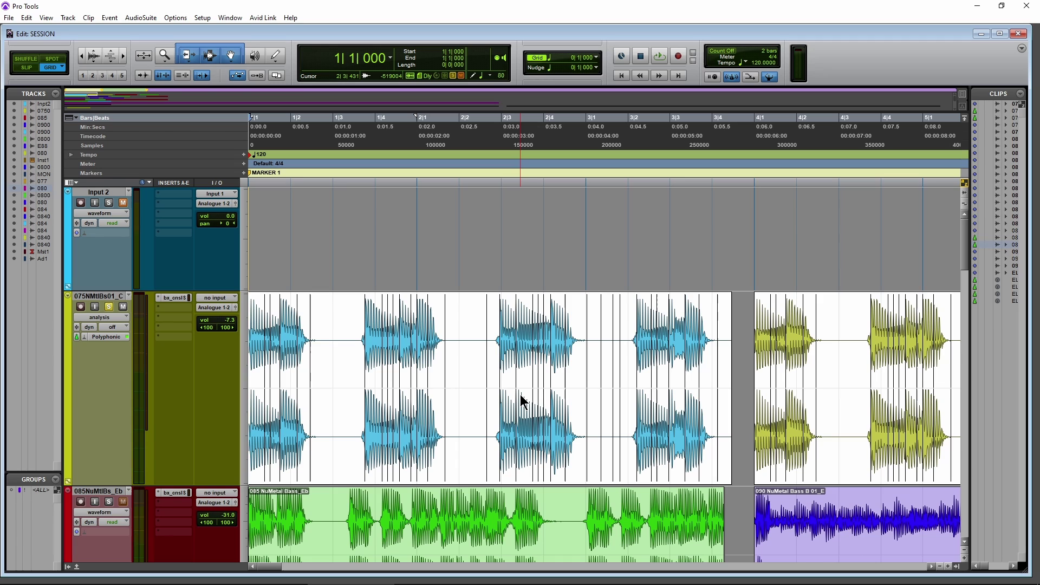
Scroll the tracks down until MONO and 077 Rock Drums Thrash are visible.
scroll(521, 395, down, 10)
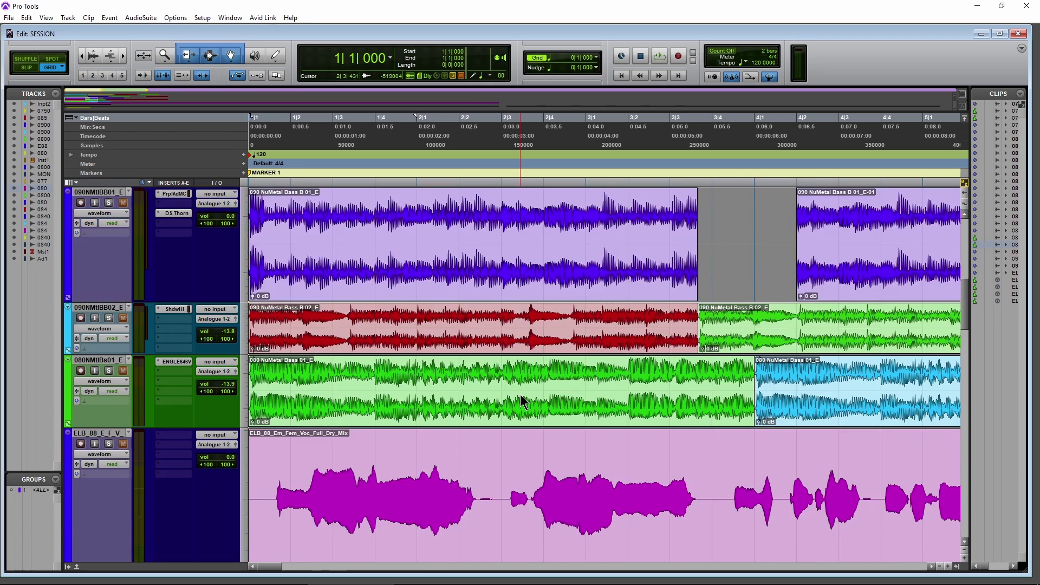
scroll(520, 394, down, 5)
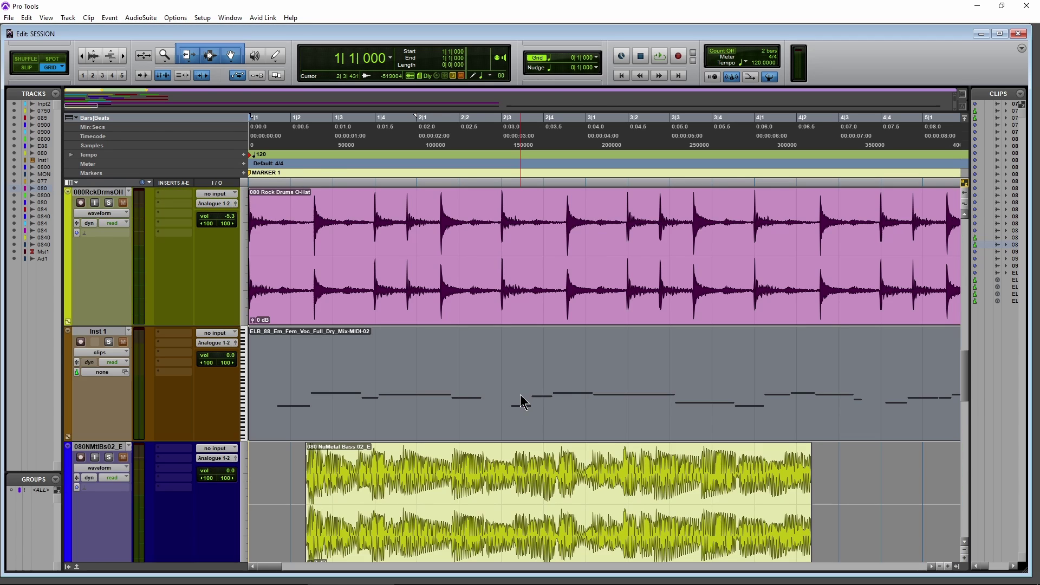
scroll(520, 402, down, 3)
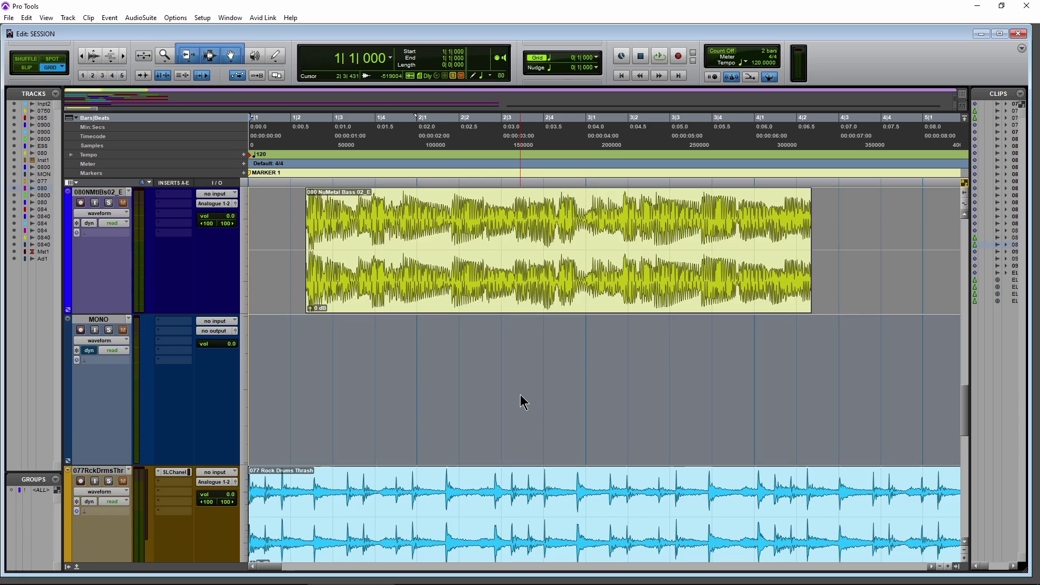
scroll(521, 401, down, 2)
scroll(520, 399, up, 2)
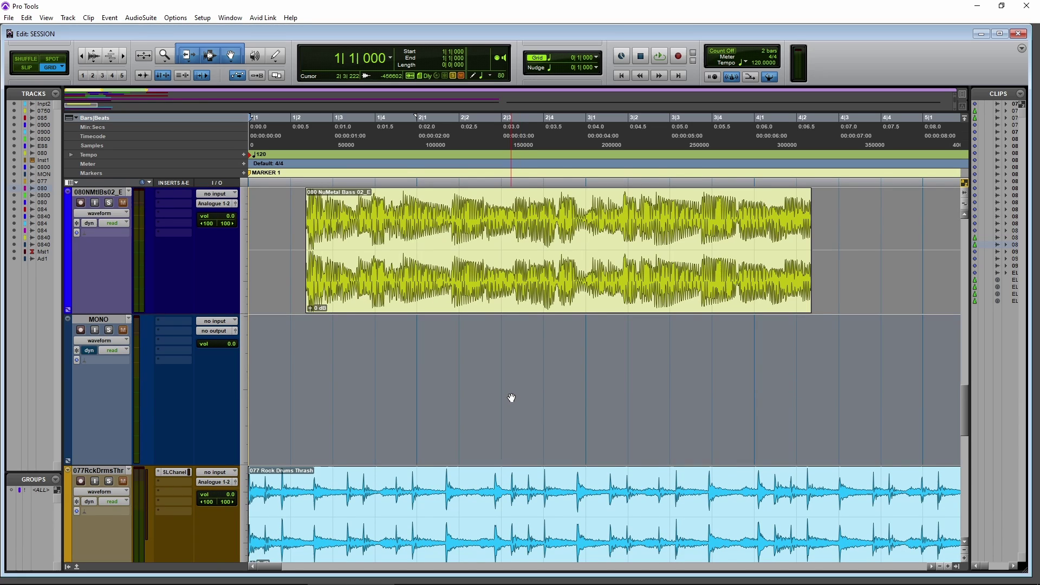
scroll(227, 382, down, 2)
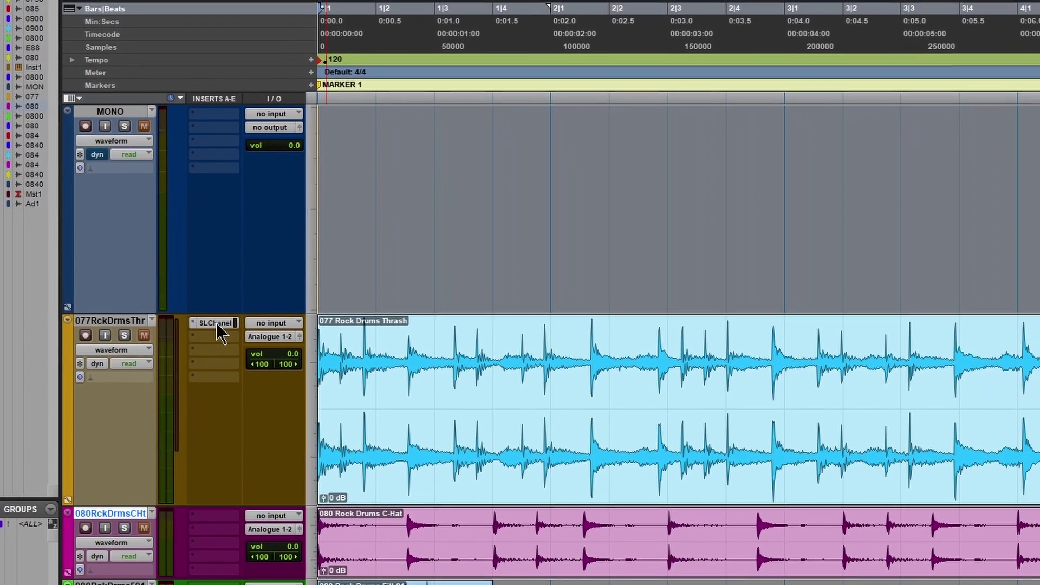
Raise the high-pass filter on the drum track's SLChanel plugin to about 315 Hz.
click(245, 310)
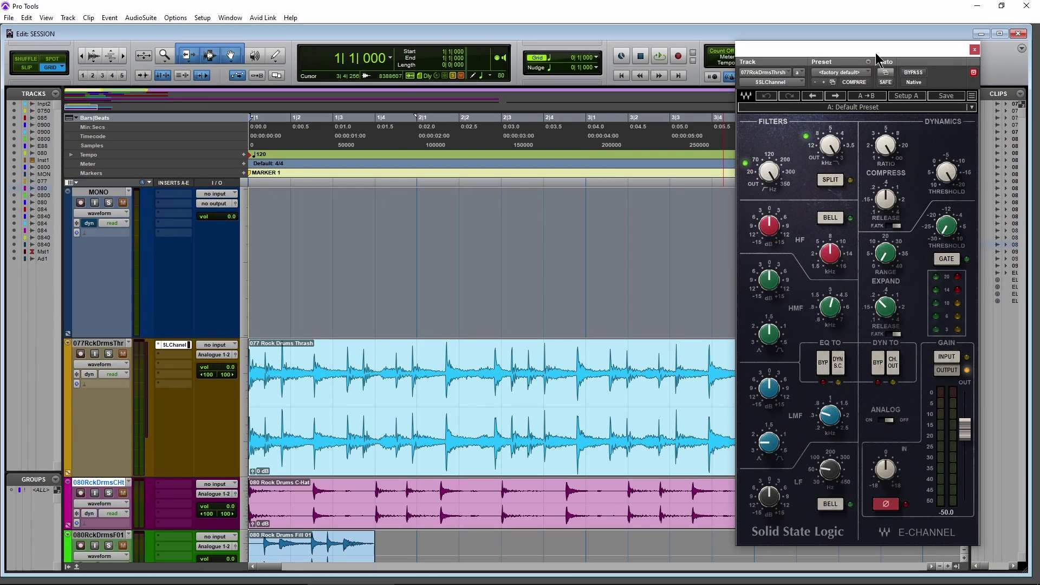
drag(879, 58, 578, 69)
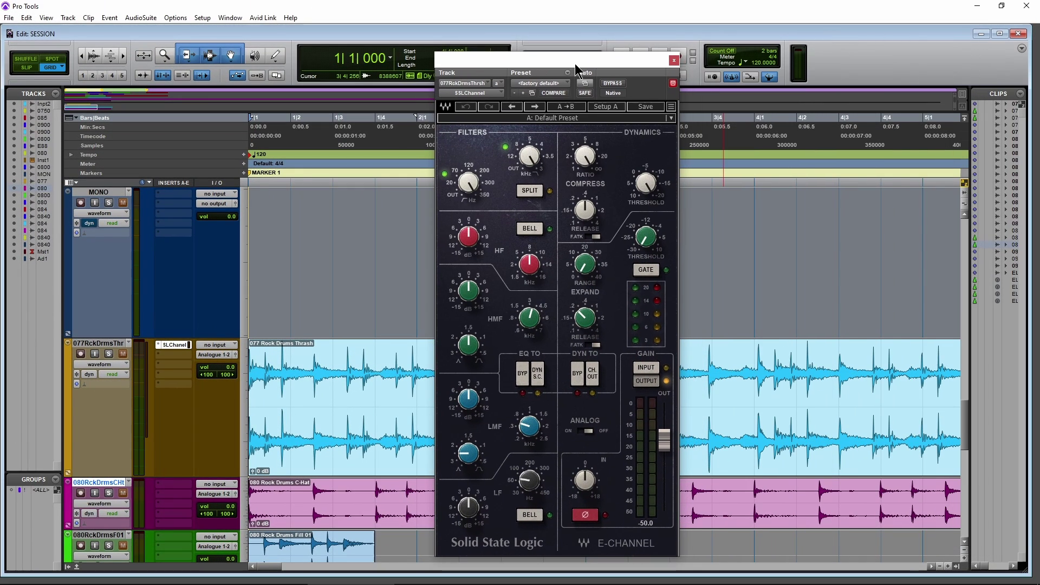
click(674, 60)
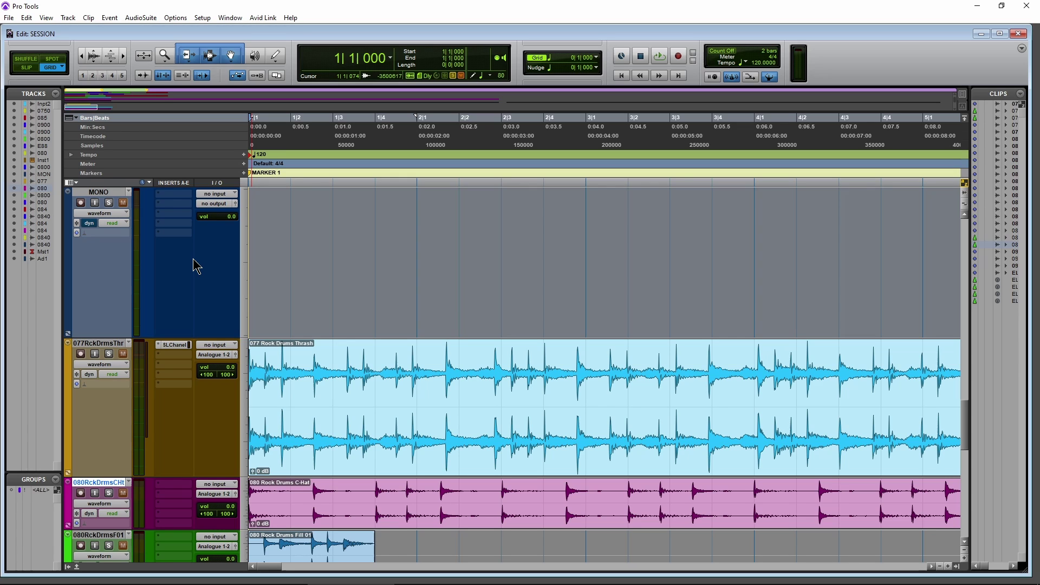
click(174, 345)
drag(470, 183, 470, 162)
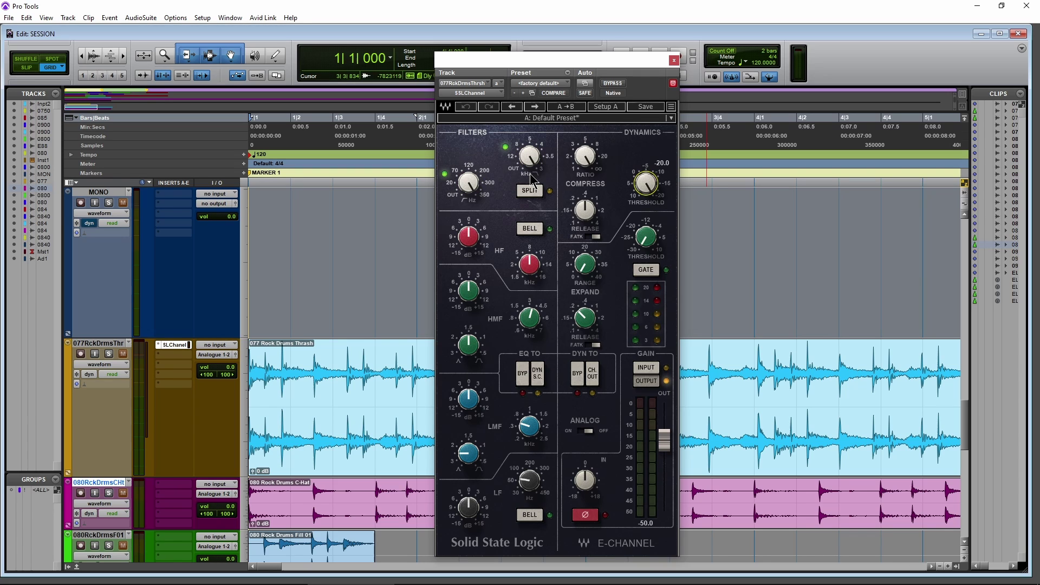
click(674, 60)
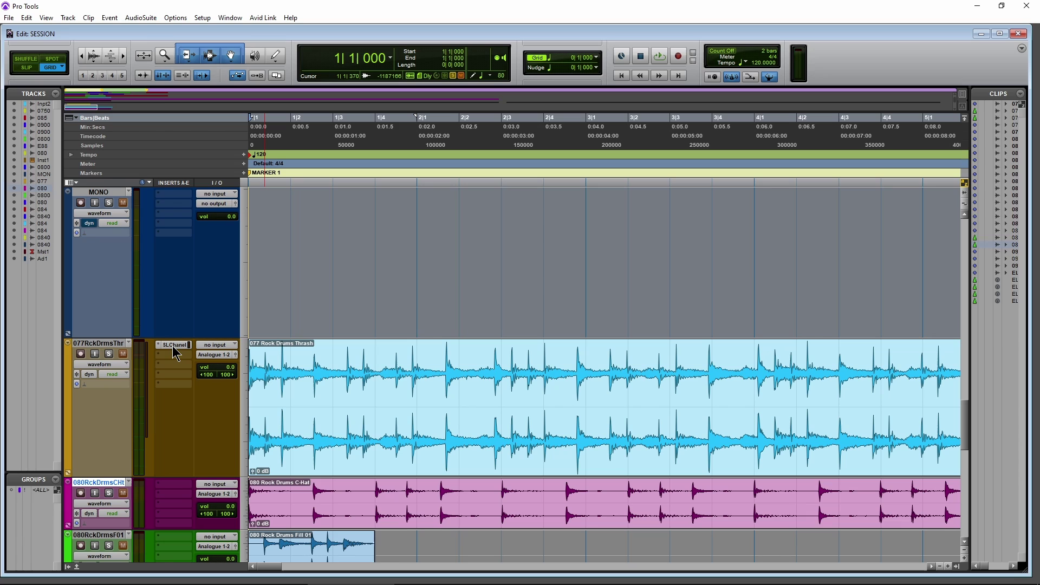
Copy the SLChanel plugin onto the MONO track's first insert and check it.
drag(181, 196, 181, 197)
click(175, 194)
drag(529, 74, 545, 61)
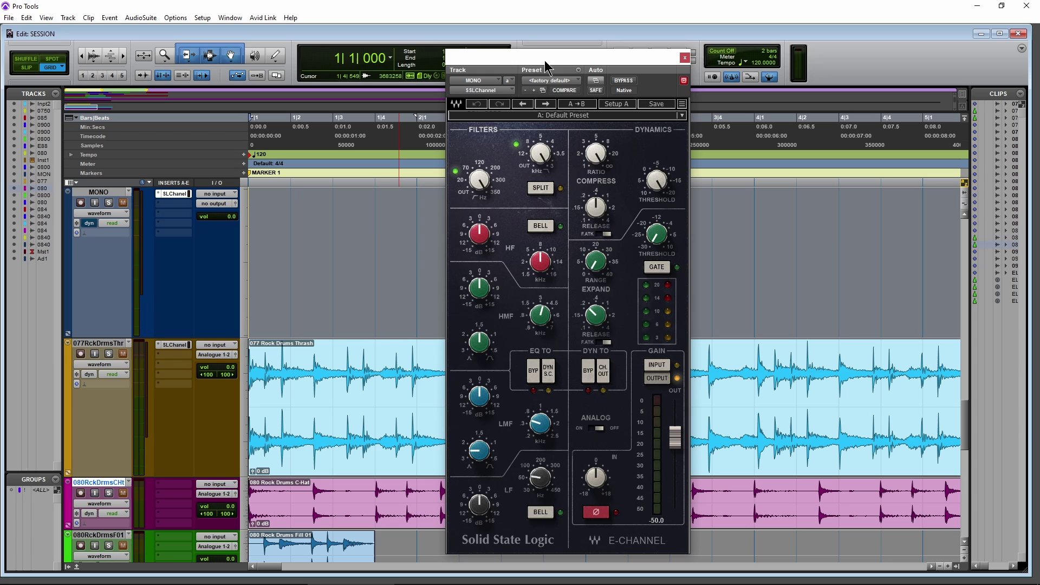
key(ctrl+w)
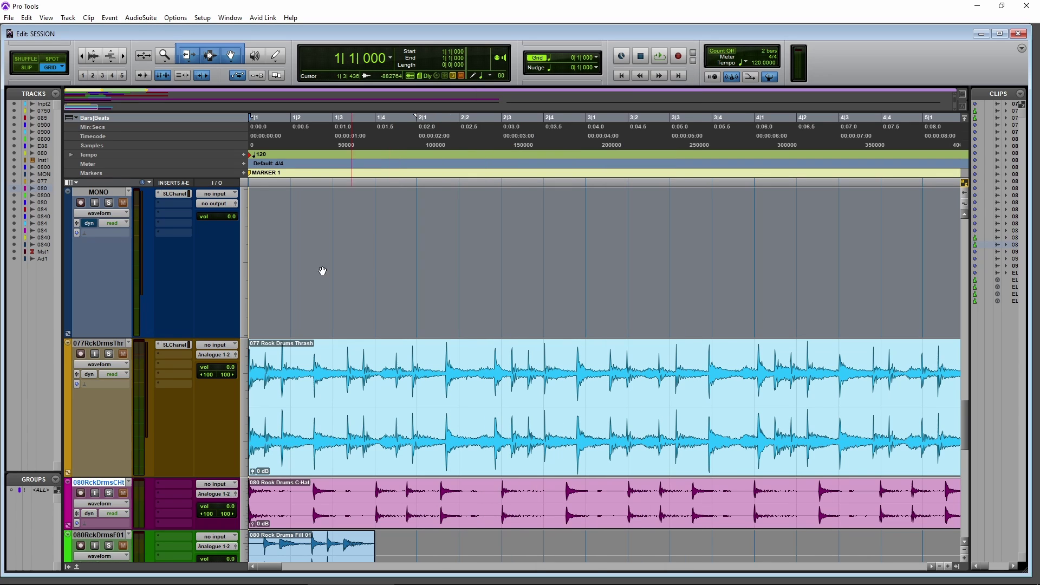
Change the MONO track's width to Stereo, then reopen its SLChanel plugin to verify it.
right_click(107, 192)
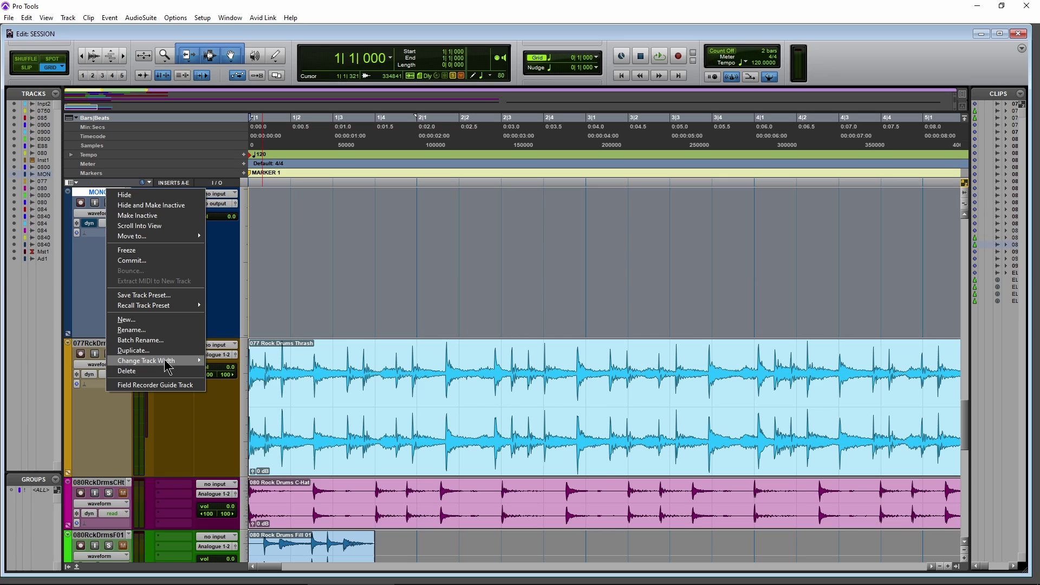
mouse_move(167, 366)
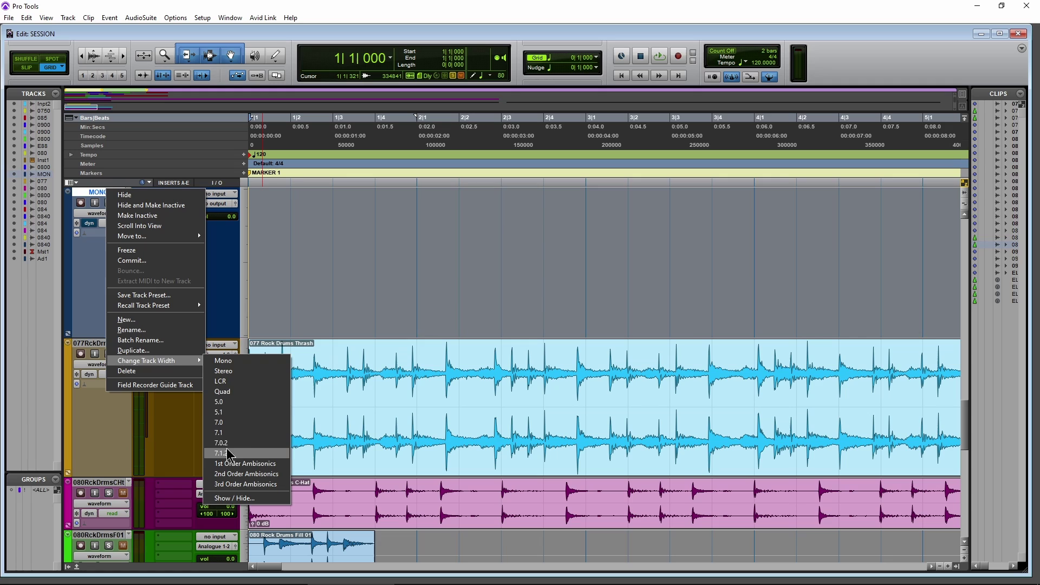
click(236, 374)
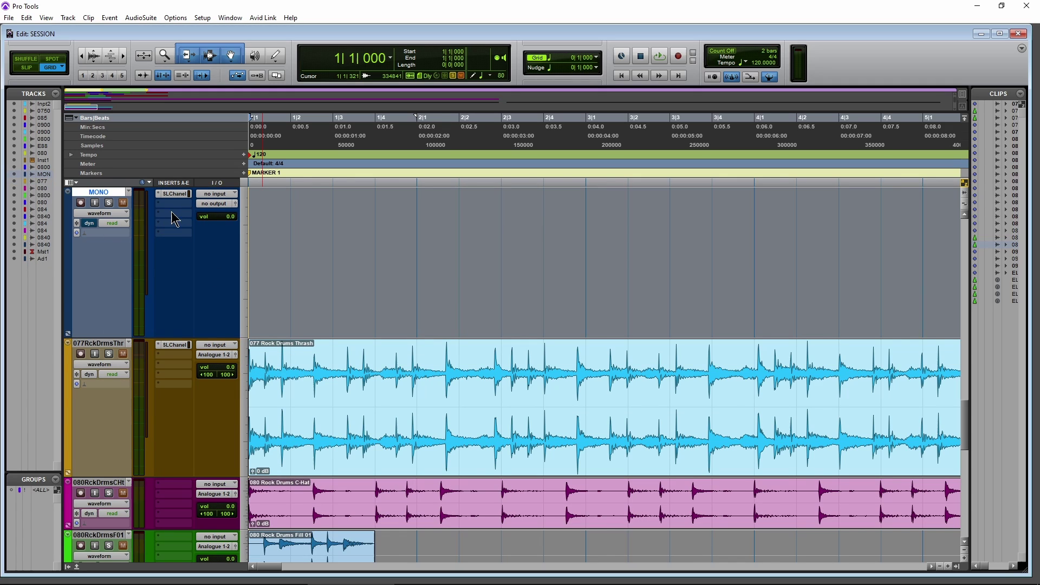
click(173, 193)
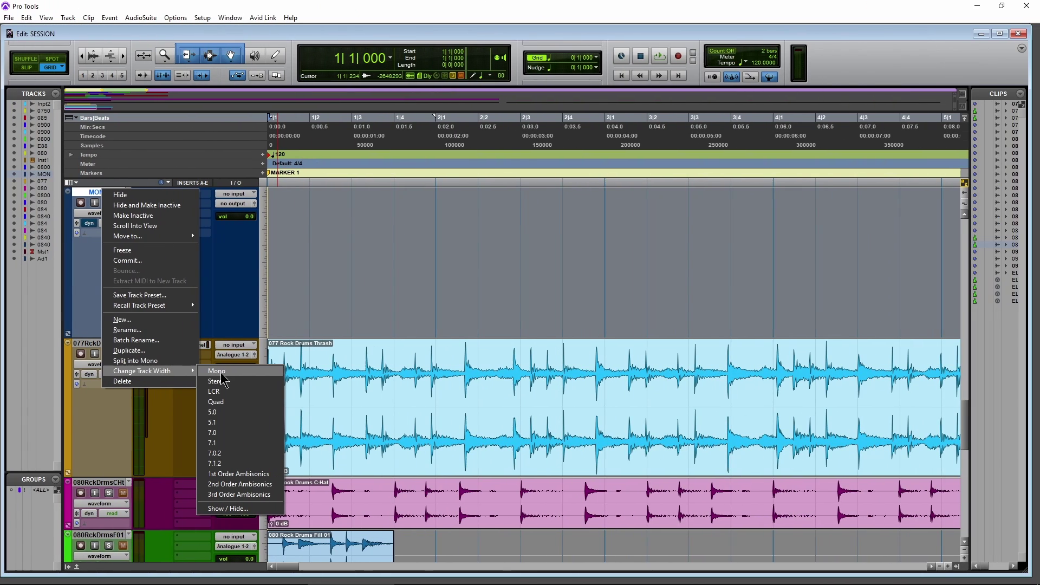
click(218, 371)
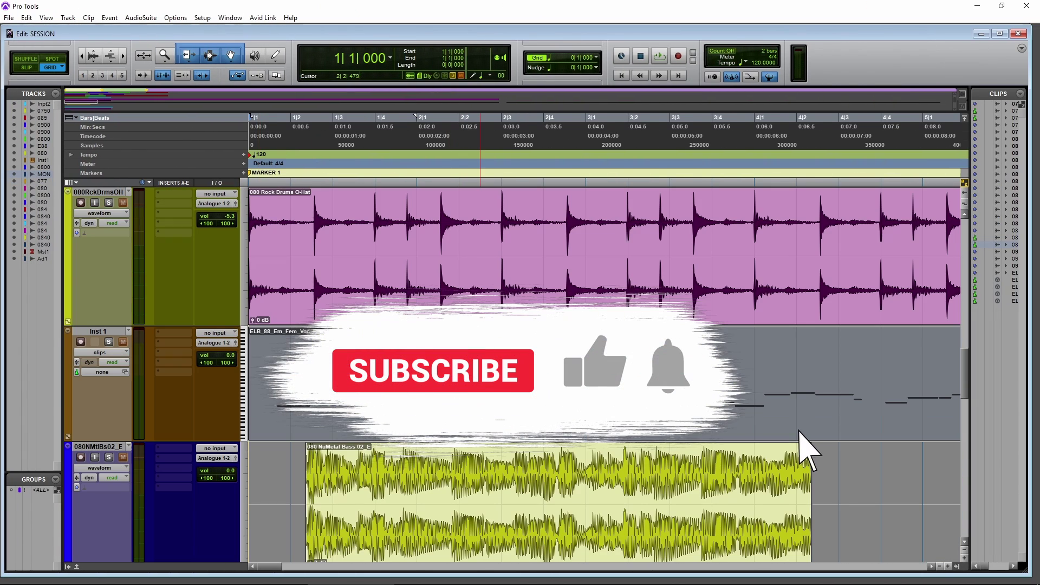